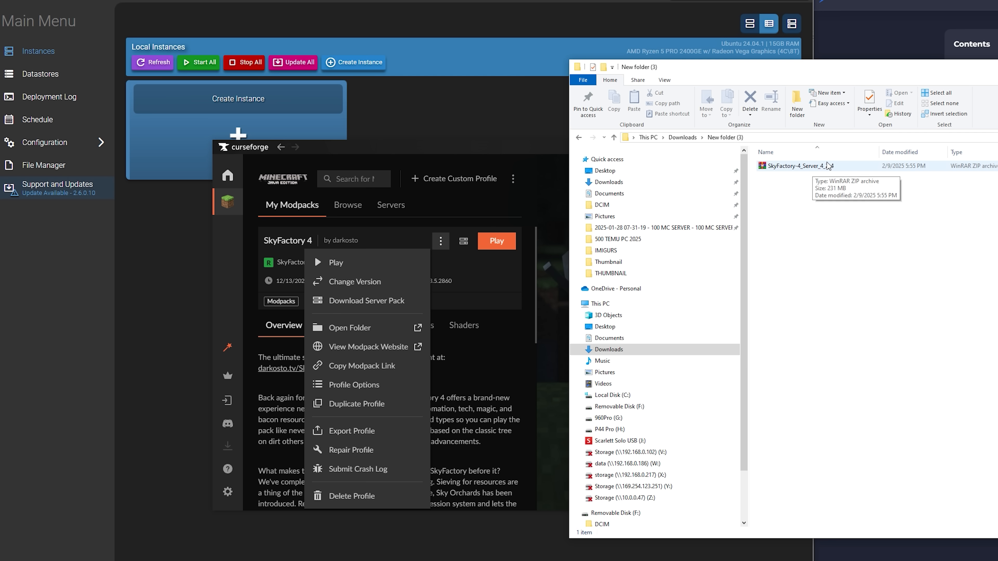
- Move the file window with the SkyFactory server pack aside and bring the local instances page to the front
{"action": "left_click_drag", "start_coordinate": [836, 77], "coordinate": [975, 137]}
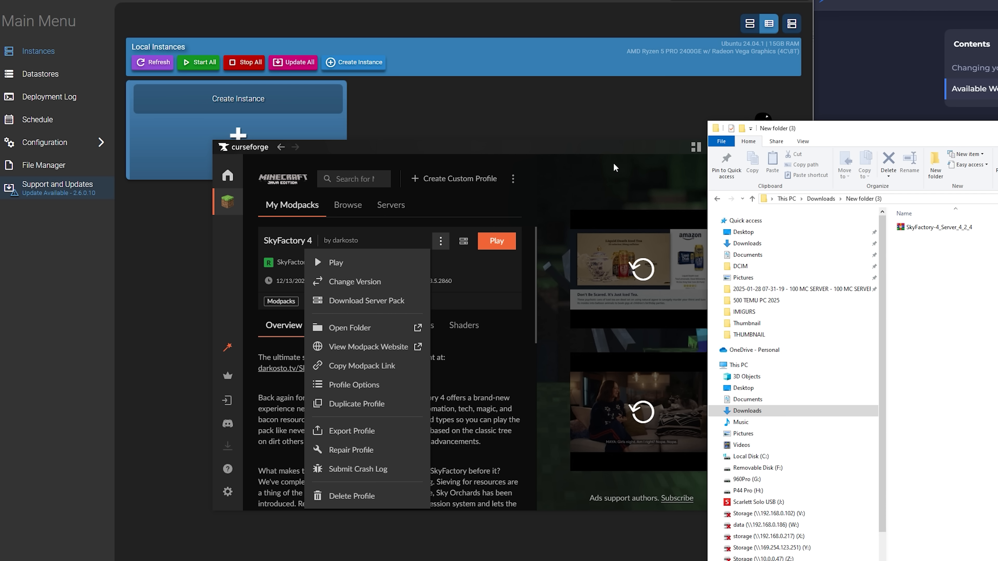
{"action": "left_click_drag", "start_coordinate": [952, 131], "coordinate": [911, 116]}
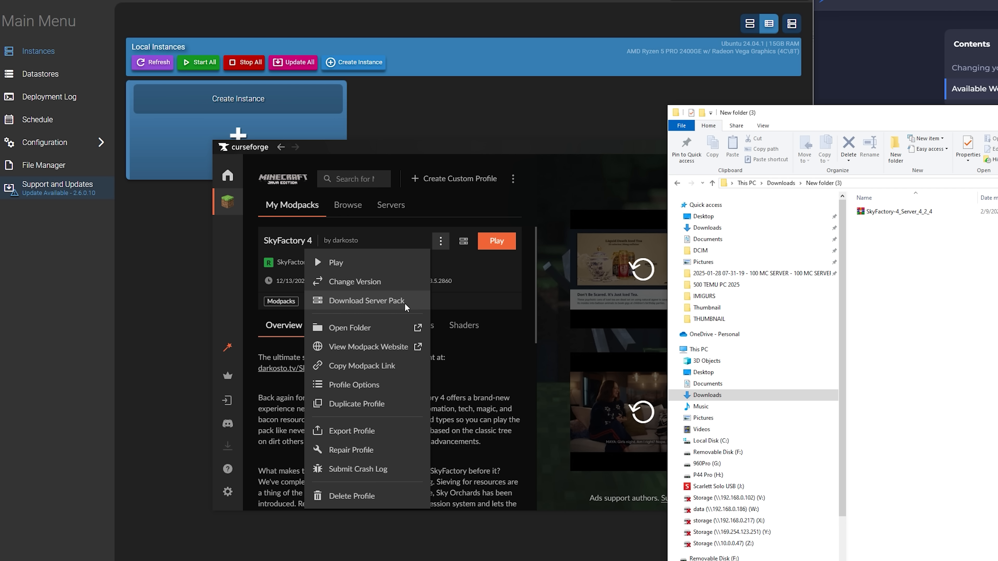
{"action": "left_click", "coordinate": [566, 100]}
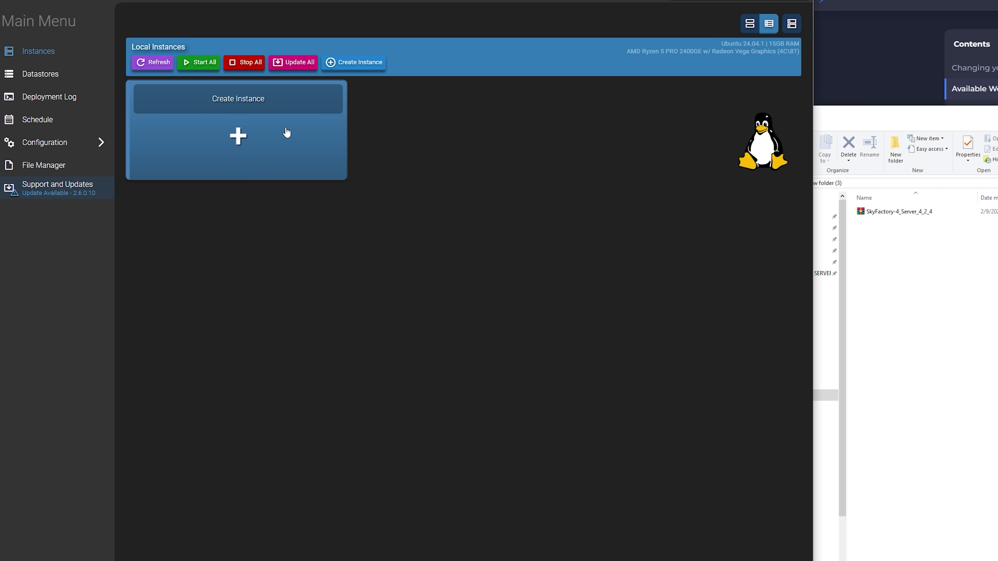
- Create a Minecraft Java Edition instance with the friendly name skyfactory and the after-creation action Do Nothing
{"action": "left_click", "coordinate": [244, 131]}
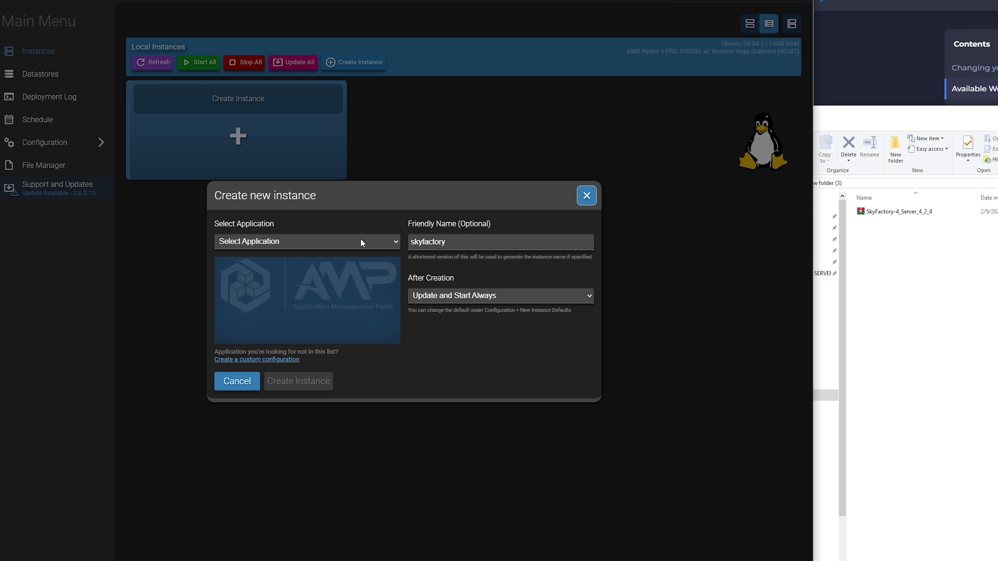
{"action": "left_click", "coordinate": [361, 240]}
{"action": "scroll", "coordinate": [336, 321], "scroll_direction": "down", "scroll_amount": 15}
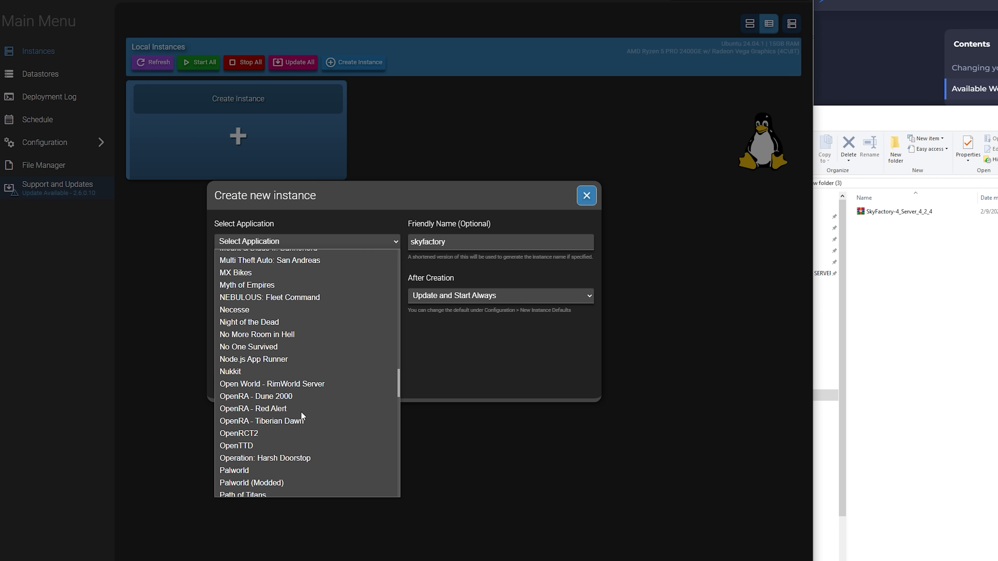
{"action": "scroll", "coordinate": [308, 399], "scroll_direction": "up", "scroll_amount": 5}
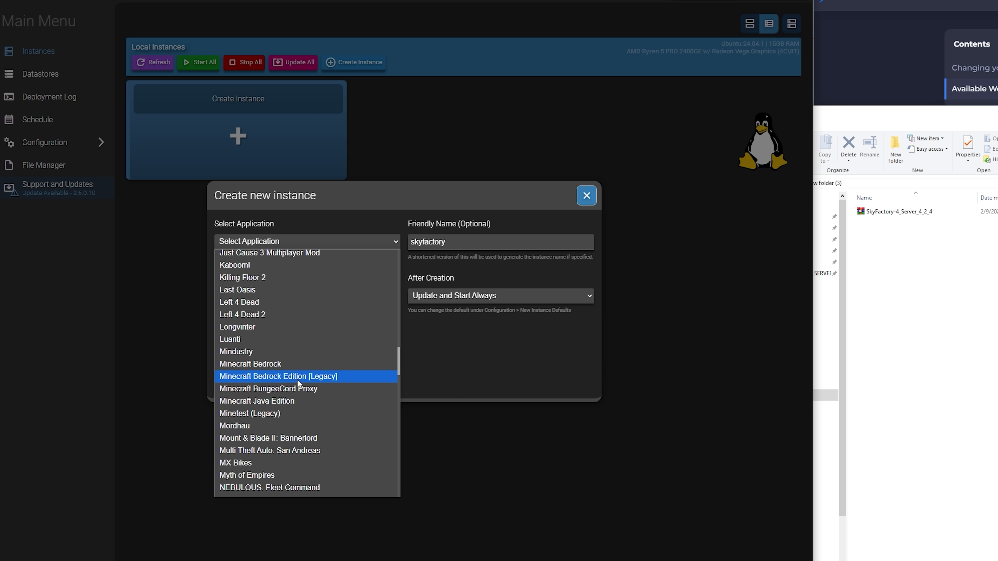
{"action": "left_click", "coordinate": [287, 400]}
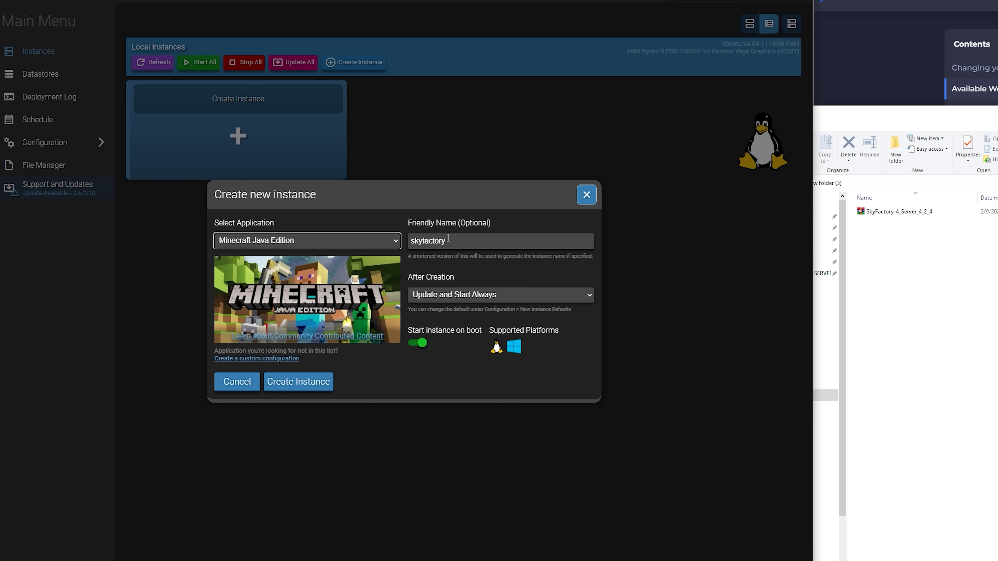
{"action": "left_click", "coordinate": [481, 241]}
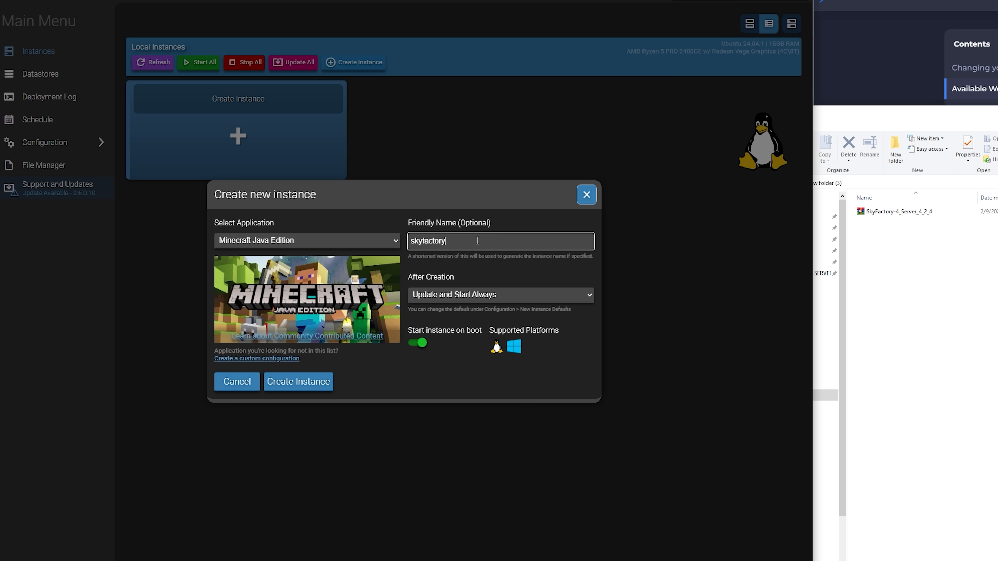
{"action": "left_click", "coordinate": [457, 295]}
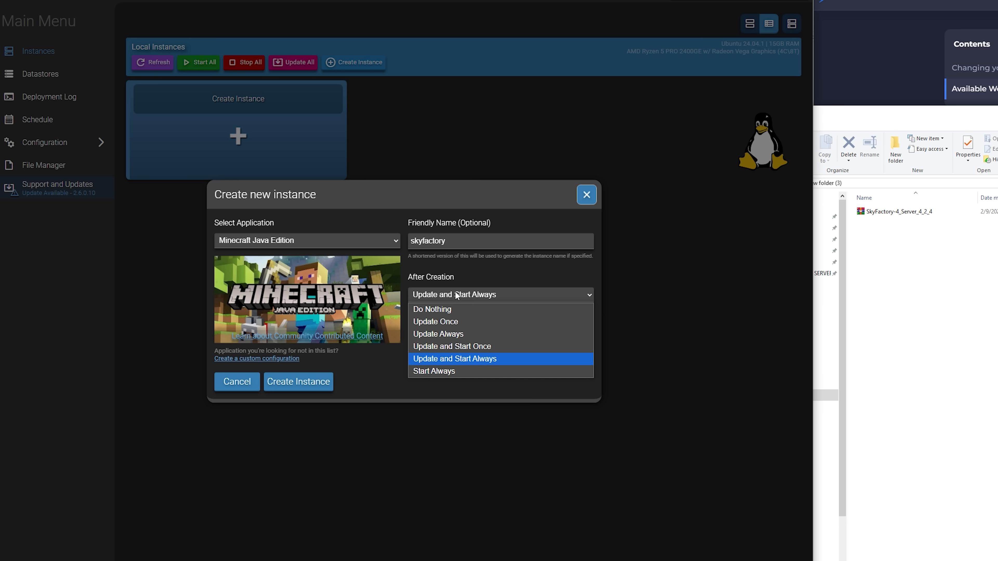
{"action": "left_click", "coordinate": [444, 311]}
{"action": "left_click", "coordinate": [322, 384]}
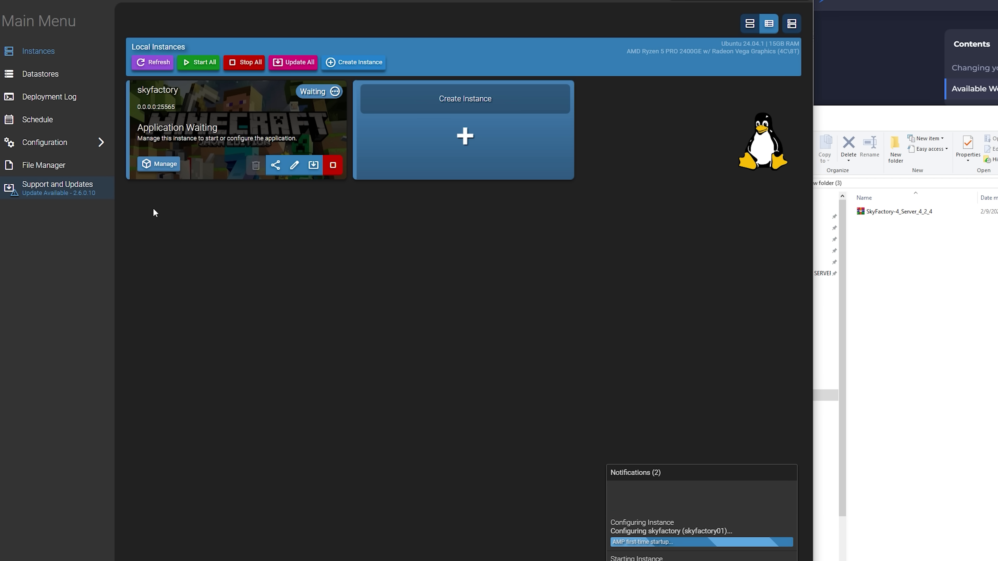
- Open the skyfactory instance's Minecraft configuration and set the memory limit to 5000 MB
{"action": "left_click", "coordinate": [168, 167]}
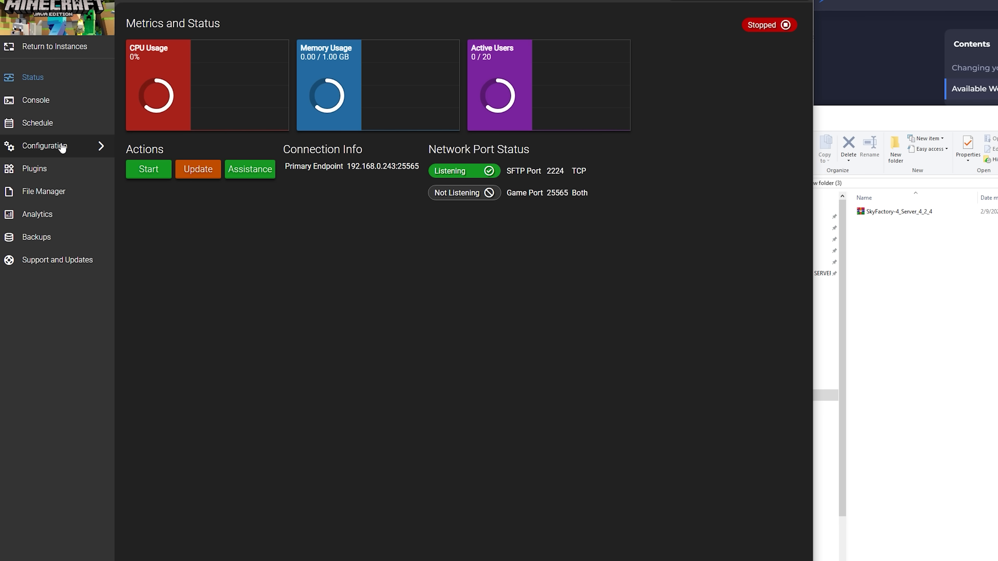
{"action": "left_click", "coordinate": [62, 147]}
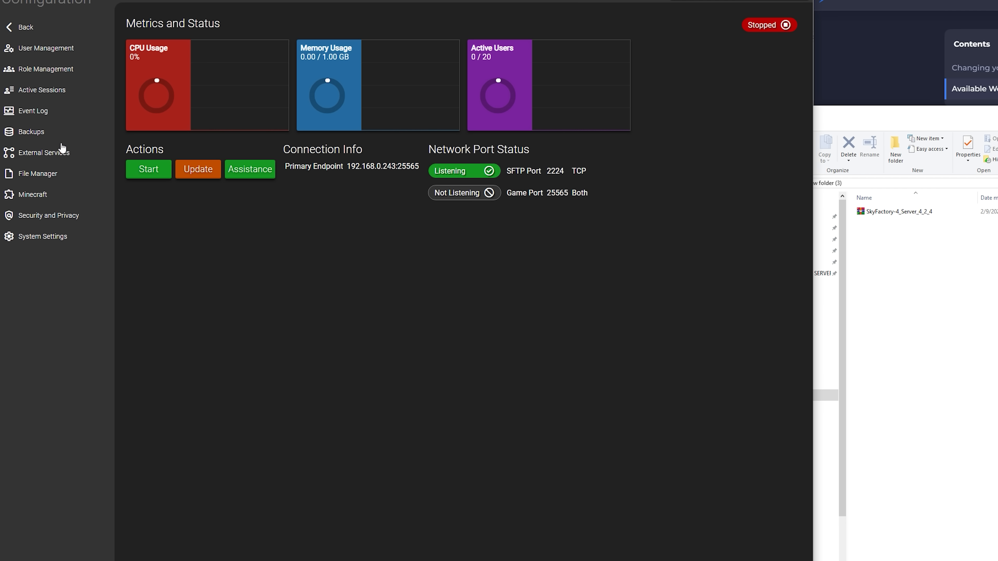
{"action": "left_click", "coordinate": [24, 195]}
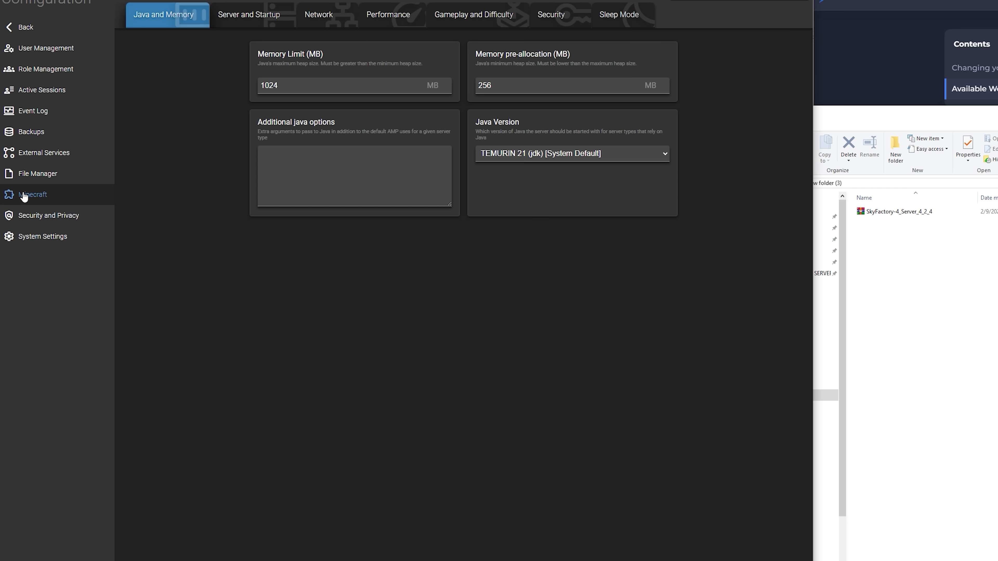
{"action": "left_click_drag", "start_coordinate": [334, 85], "coordinate": [144, 87]}
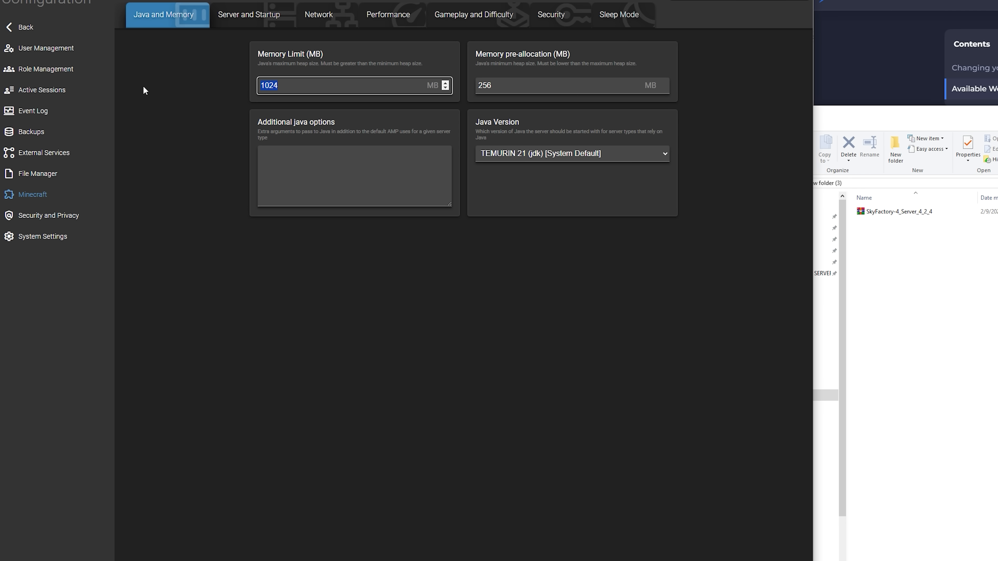
{"action": "type", "text": "5000"}
{"action": "left_click", "coordinate": [567, 212]}
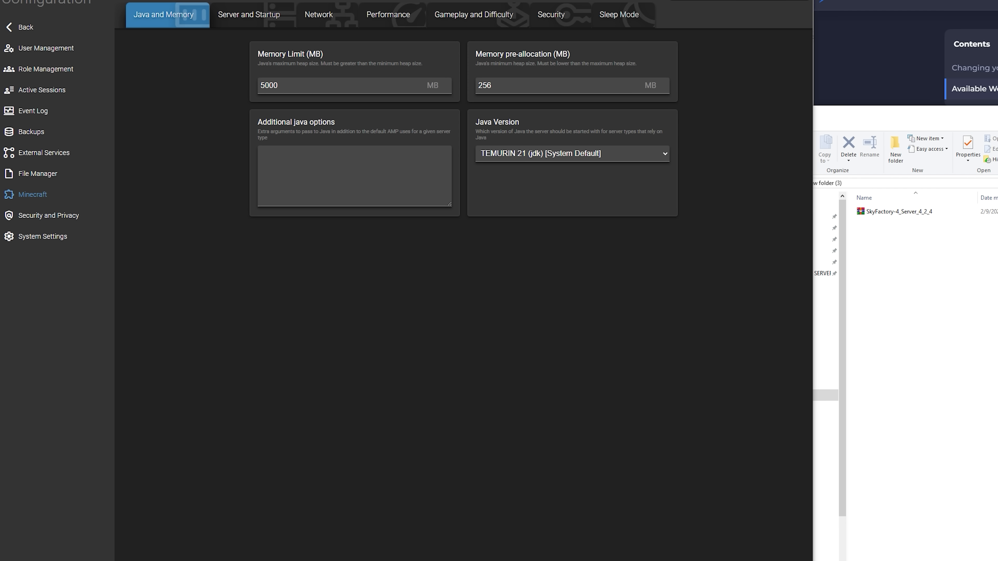
- Check the SkyFactory 4 game version in CurseForge and set the server's Java version to TEMURIN 8 (jdk)
{"action": "key", "text": "alt+Tab"}
{"action": "left_click", "coordinate": [505, 212]}
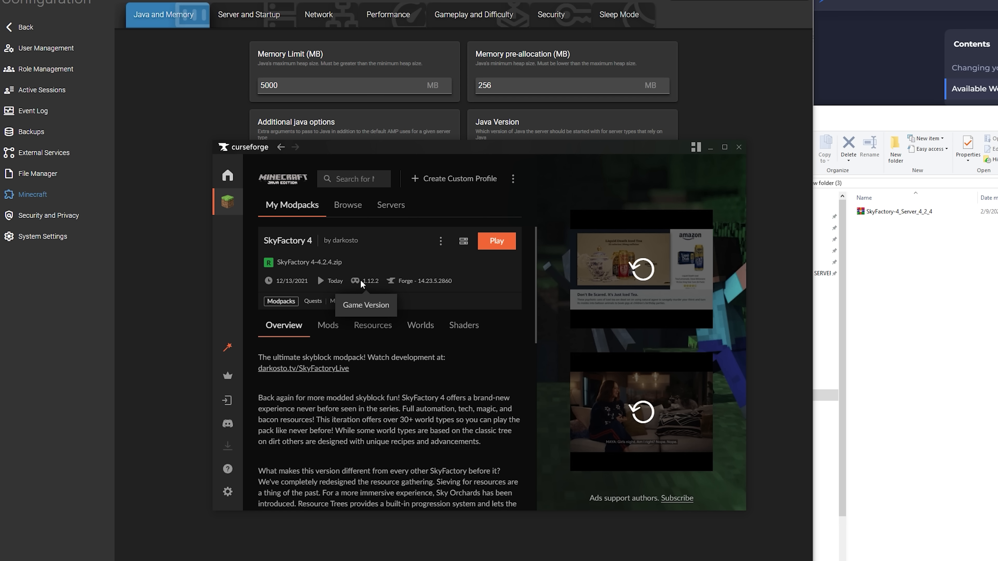
{"action": "left_click", "coordinate": [703, 98]}
{"action": "left_click", "coordinate": [588, 156]}
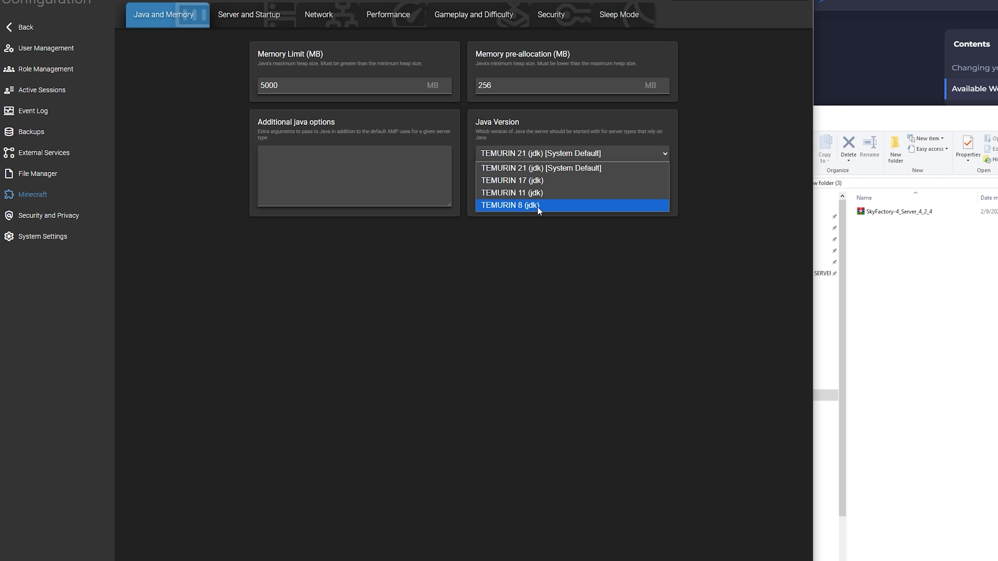
{"action": "left_click", "coordinate": [510, 205]}
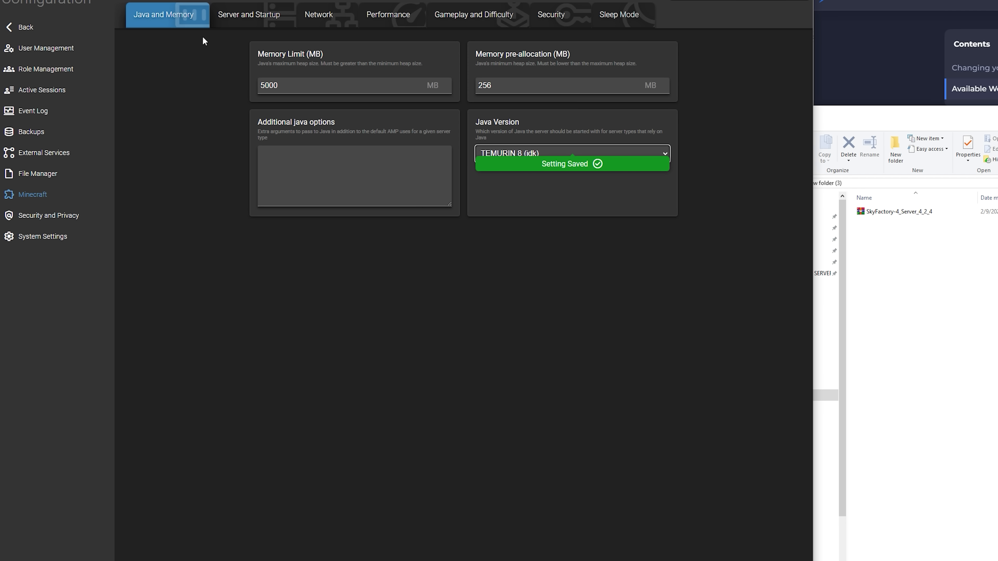
- Set the server type to Forge in the server and startup settings
{"action": "left_click", "coordinate": [259, 8]}
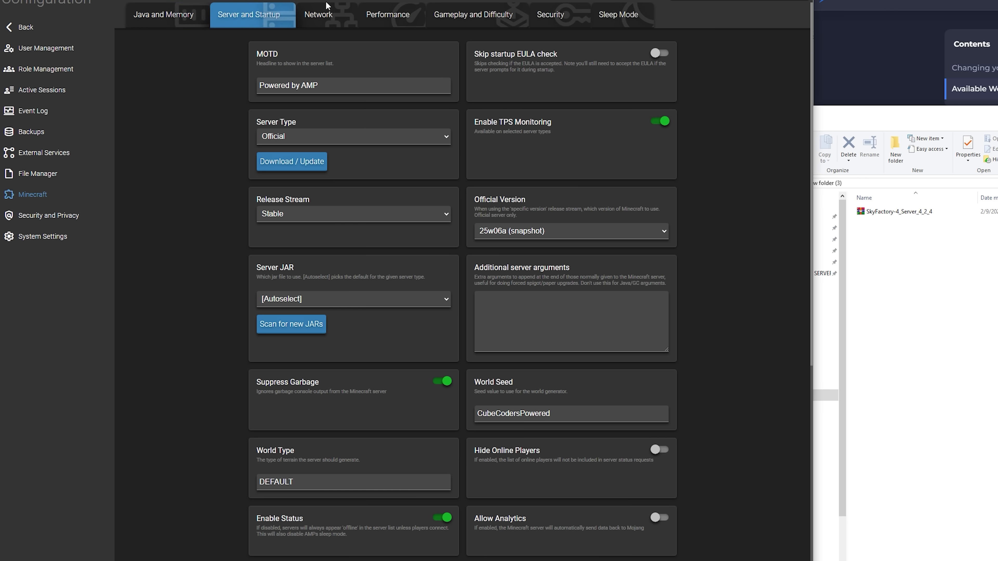
{"action": "scroll", "coordinate": [265, 52], "scroll_direction": "down", "scroll_amount": 1}
{"action": "left_click", "coordinate": [344, 89]}
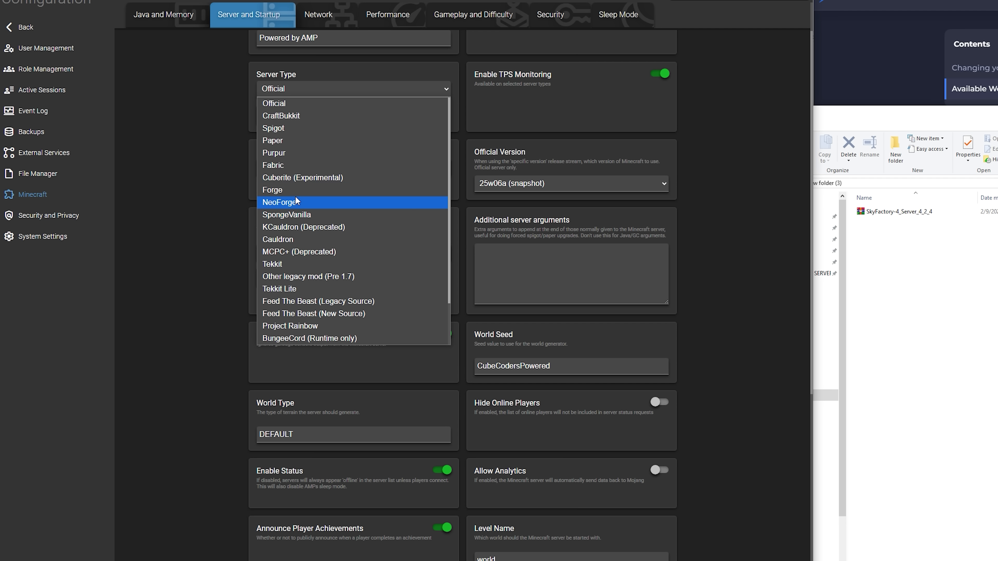
{"action": "left_click", "coordinate": [302, 190]}
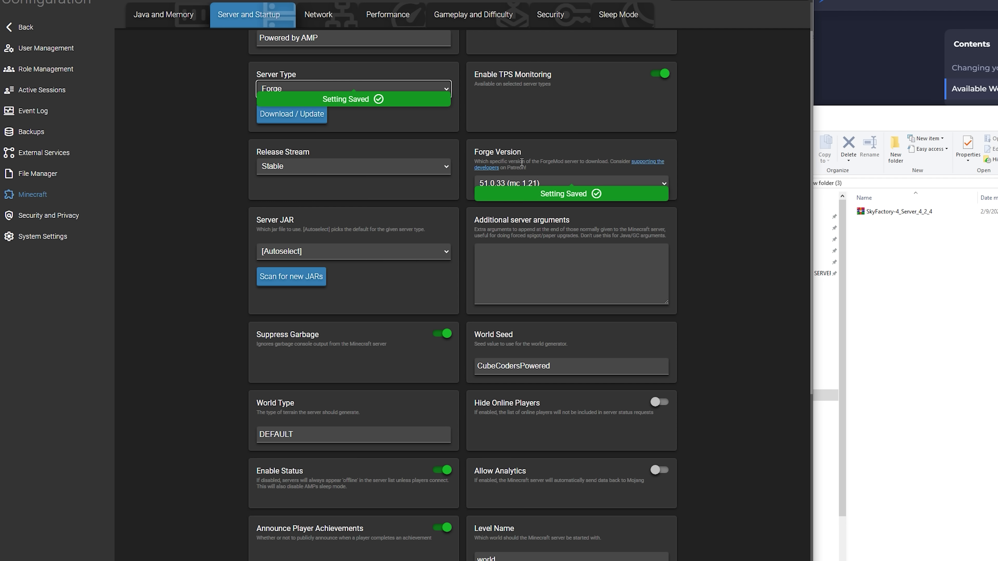
- Switch to CurseForge and place its window beside the server settings, keeping the modpack's Forge version in view
{"action": "key", "text": "alt+Tab"}
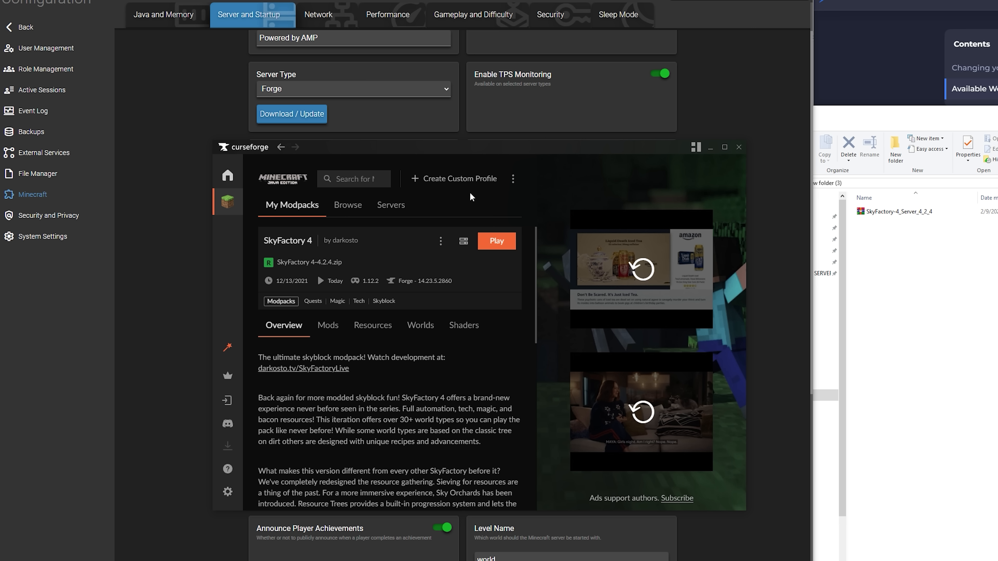
{"action": "left_click_drag", "start_coordinate": [490, 156], "coordinate": [927, 123]}
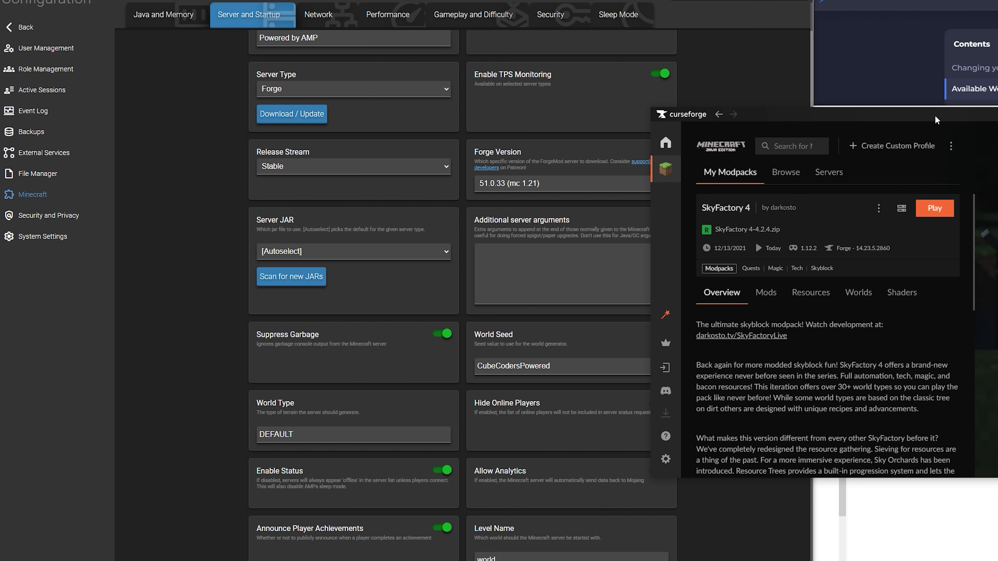
{"action": "left_click", "coordinate": [692, 113]}
- Set the Forge version to 14.23.5.2860 (mc 1.12.2)
{"action": "left_click", "coordinate": [592, 182]}
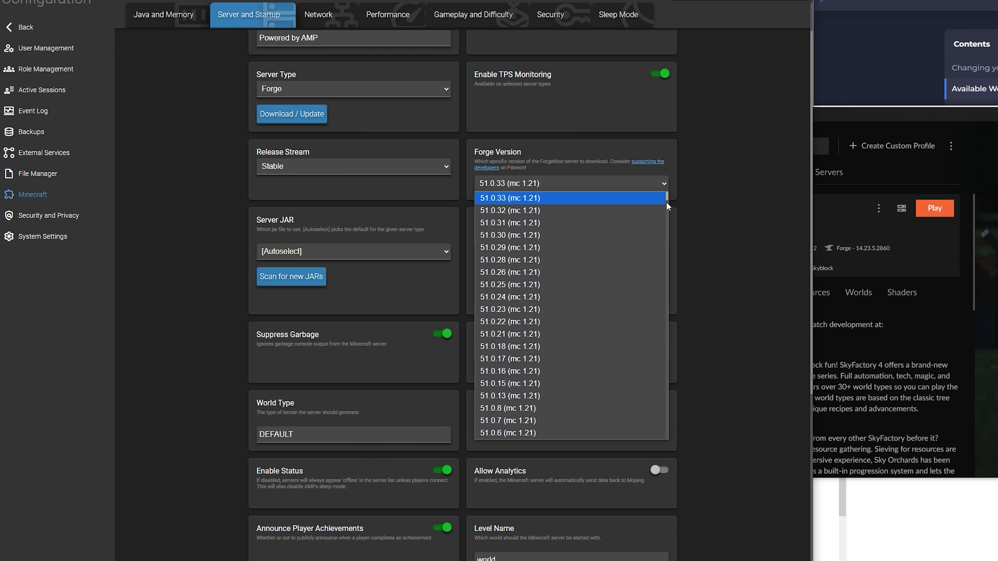
{"action": "left_click", "coordinate": [670, 197]}
{"action": "left_click_drag", "start_coordinate": [670, 196], "coordinate": [672, 205]}
{"action": "left_click", "coordinate": [666, 188]}
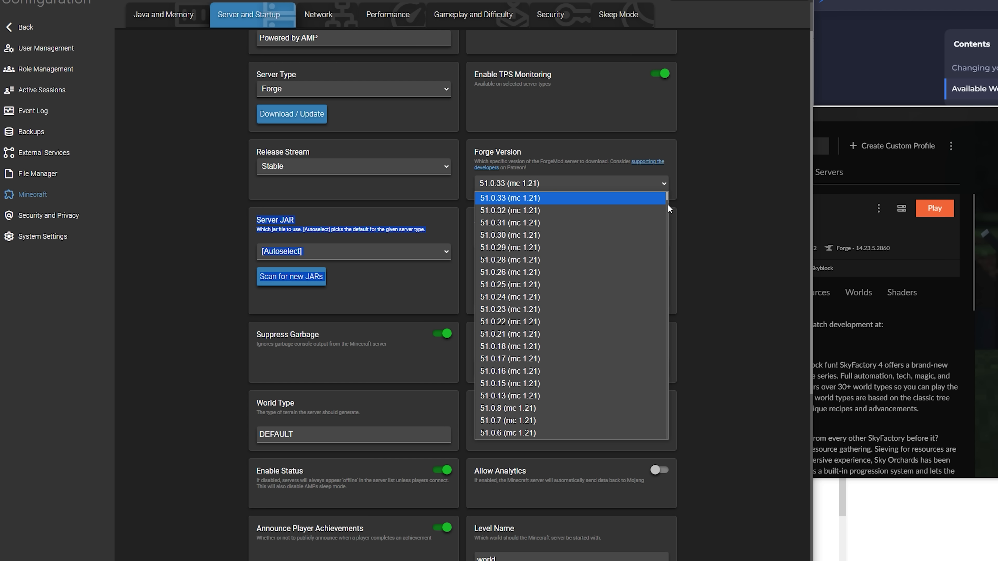
{"action": "left_click_drag", "start_coordinate": [667, 195], "coordinate": [653, 310]}
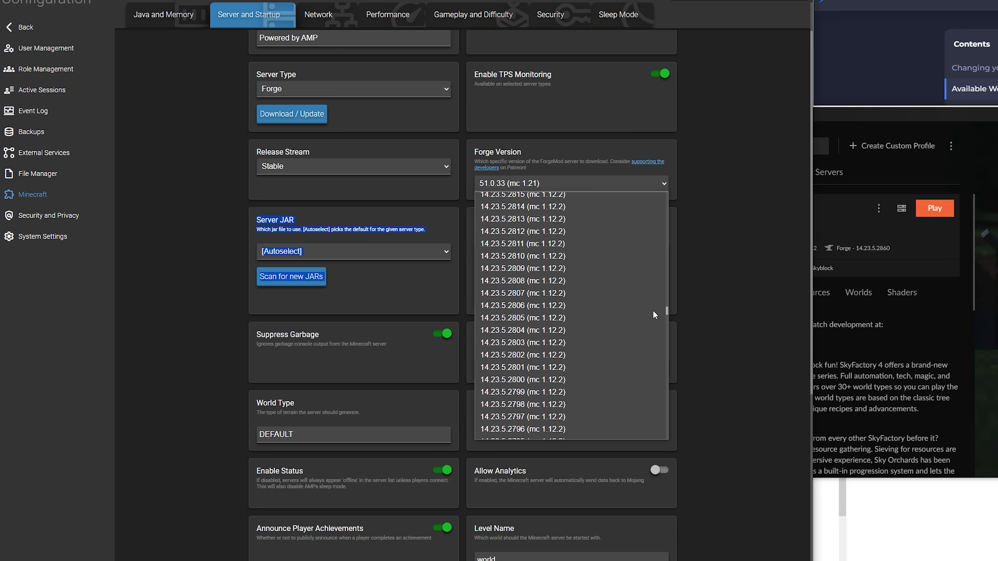
{"action": "scroll", "coordinate": [511, 256], "scroll_direction": "up", "scroll_amount": 5}
{"action": "scroll", "coordinate": [529, 242], "scroll_direction": "up", "scroll_amount": 10}
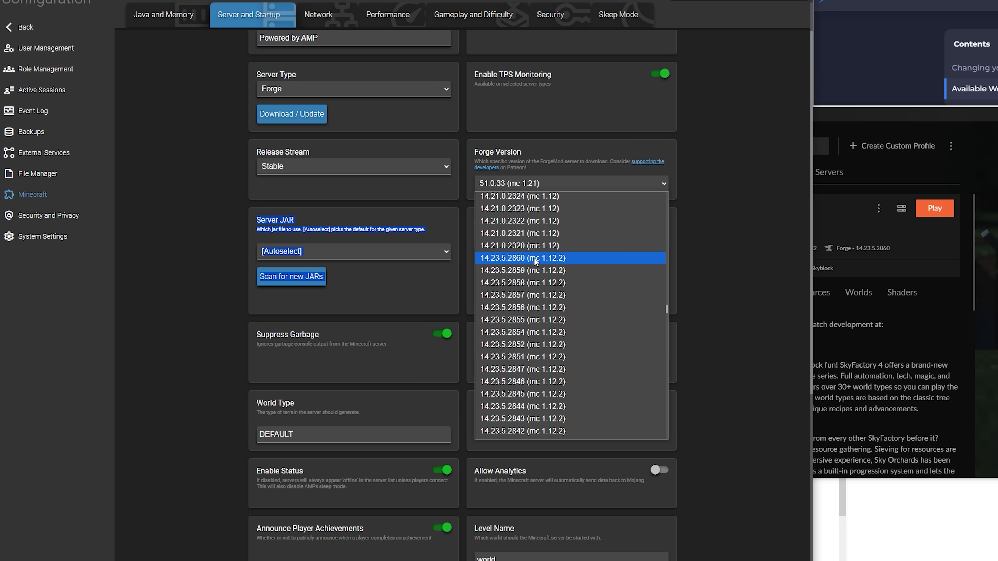
{"action": "left_click", "coordinate": [535, 258]}
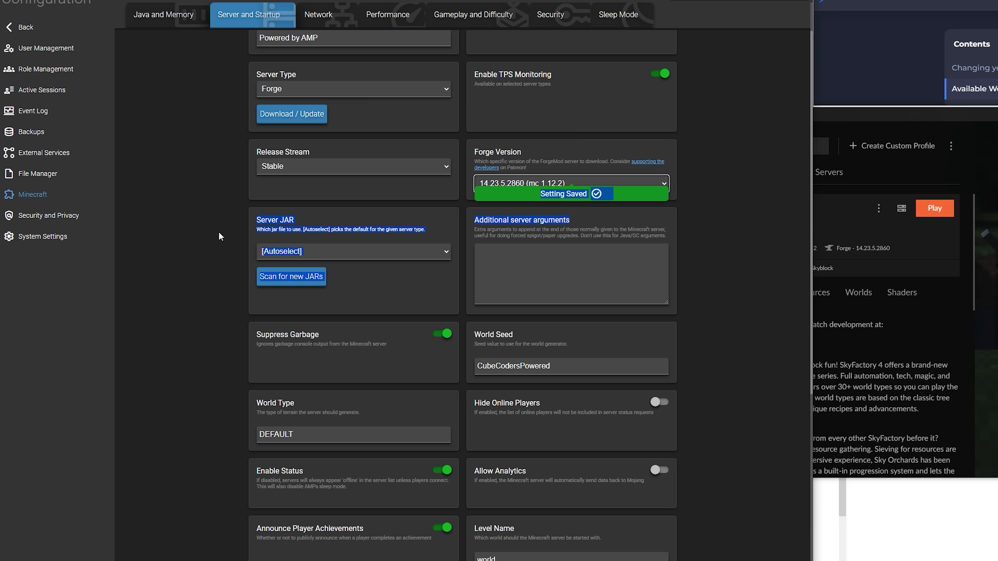
{"action": "left_click", "coordinate": [229, 237]}
- Clear the world seed so the field is empty
{"action": "left_click_drag", "start_coordinate": [611, 366], "coordinate": [458, 359]}
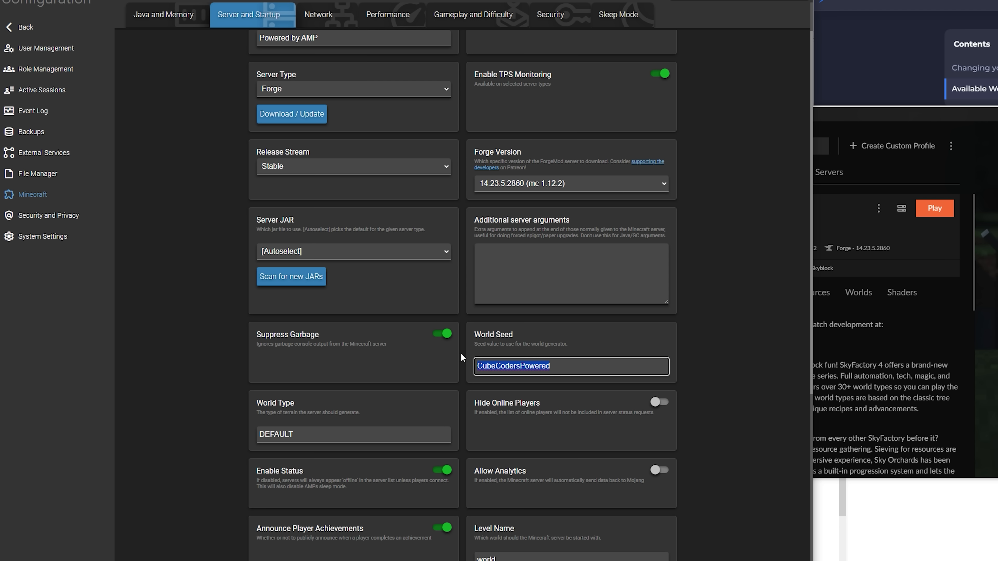
{"action": "key", "text": "BackSpace"}
{"action": "left_click", "coordinate": [195, 254]}
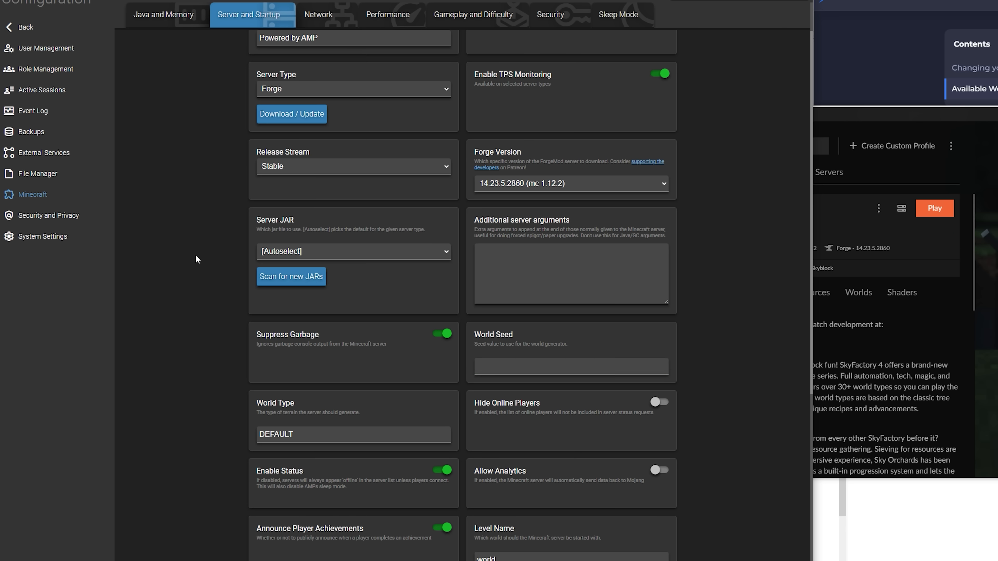
- Copy the Sky Factory 4 Classic generator settings from the world types guide and set World Generator Settings to {"Topography-Preset":"Sky Factory 4"}
{"action": "scroll", "coordinate": [178, 396], "scroll_direction": "down", "scroll_amount": 5}
{"action": "scroll", "coordinate": [199, 395], "scroll_direction": "down", "scroll_amount": 2}
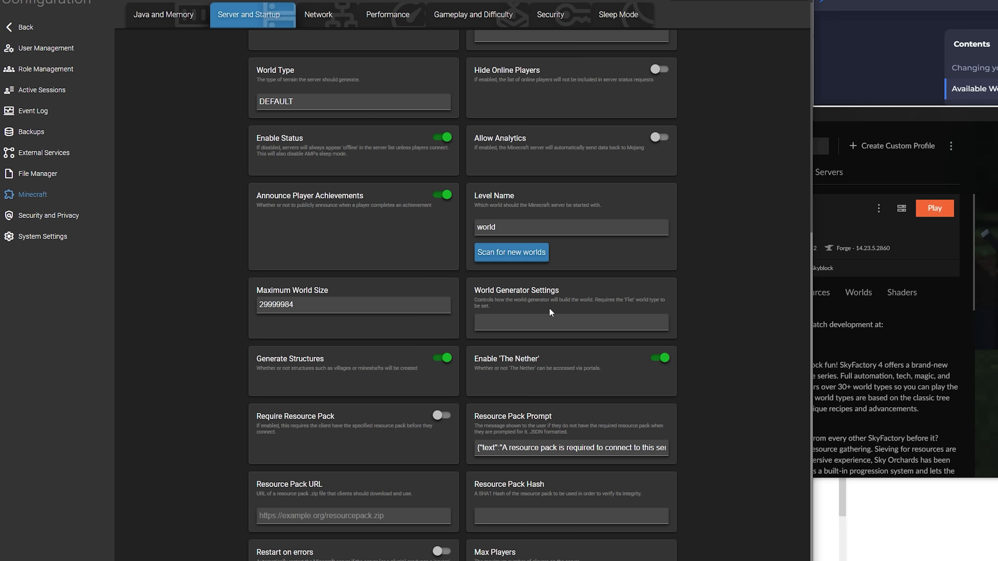
{"action": "left_click", "coordinate": [912, 57]}
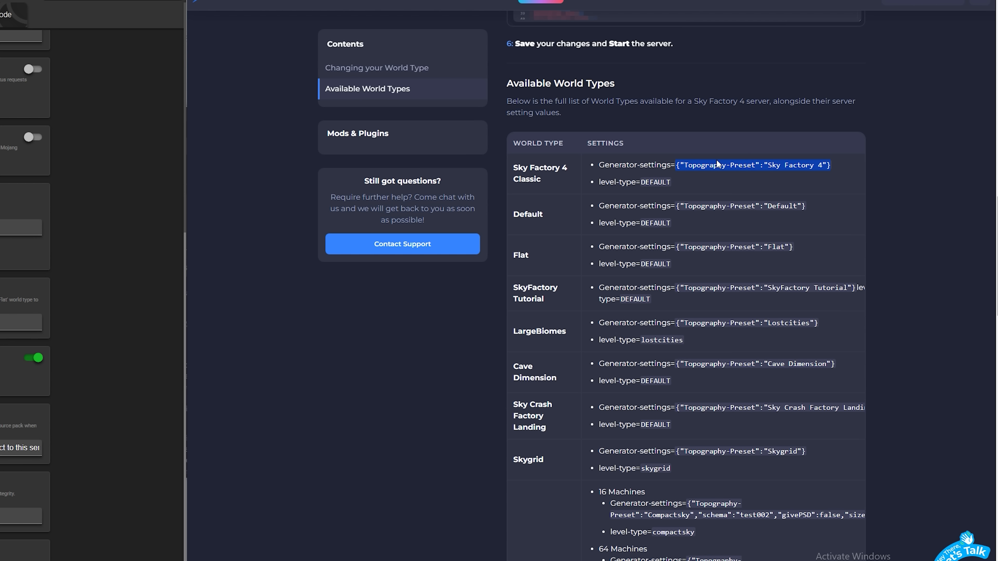
{"action": "right_click", "coordinate": [728, 168]}
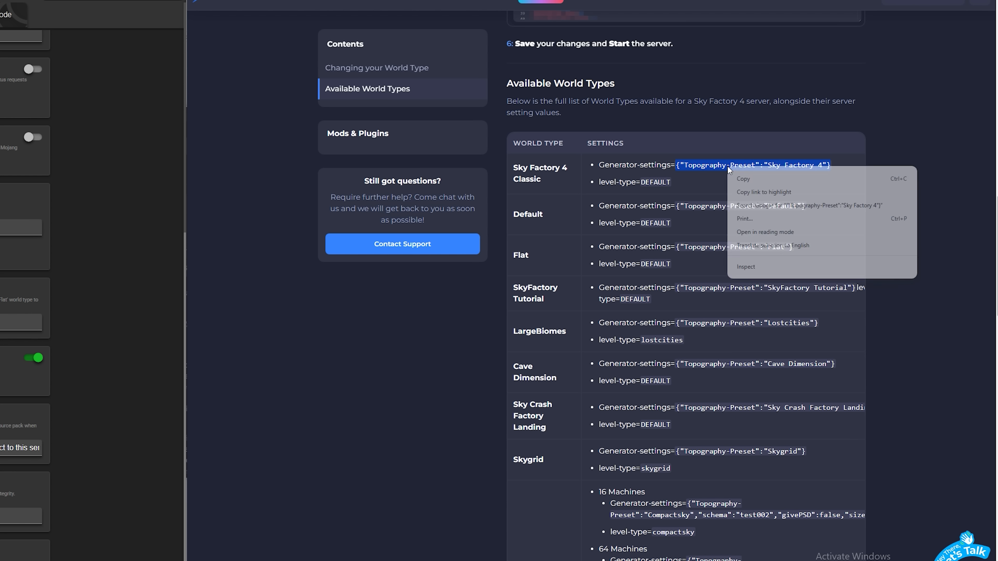
{"action": "left_click", "coordinate": [743, 179]}
{"action": "left_click", "coordinate": [14, 320]}
{"action": "right_click", "coordinate": [14, 320]}
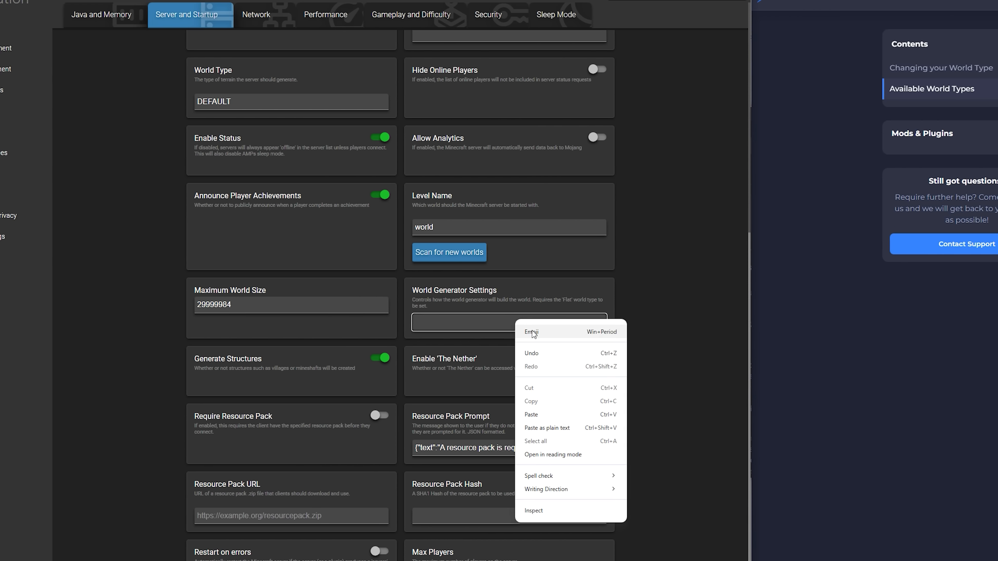
{"action": "left_click", "coordinate": [596, 415]}
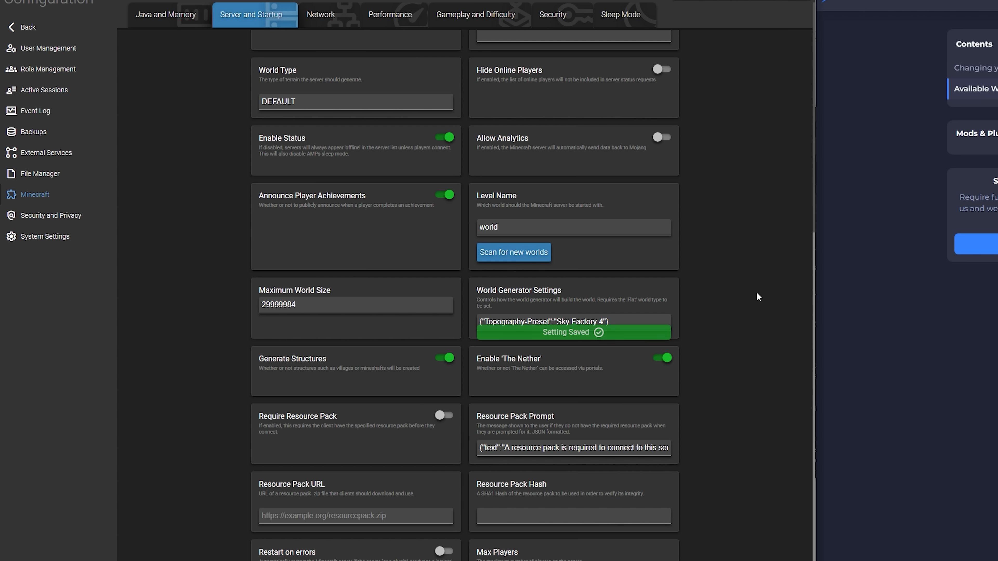
- Set the server's gameplay difficulty to Hard
{"action": "scroll", "coordinate": [214, 227], "scroll_direction": "down", "scroll_amount": 1}
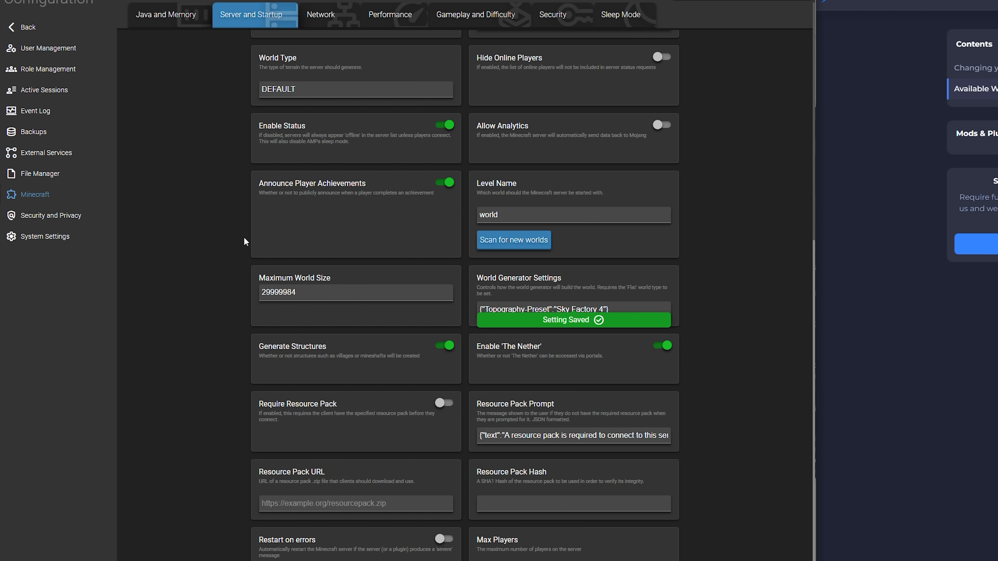
{"action": "left_click", "coordinate": [320, 15]}
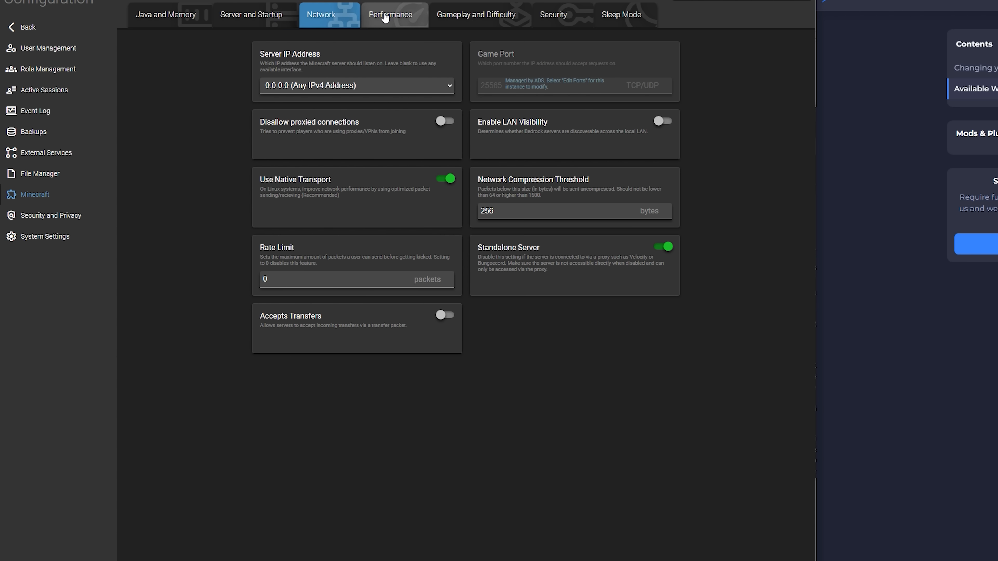
{"action": "left_click", "coordinate": [394, 23]}
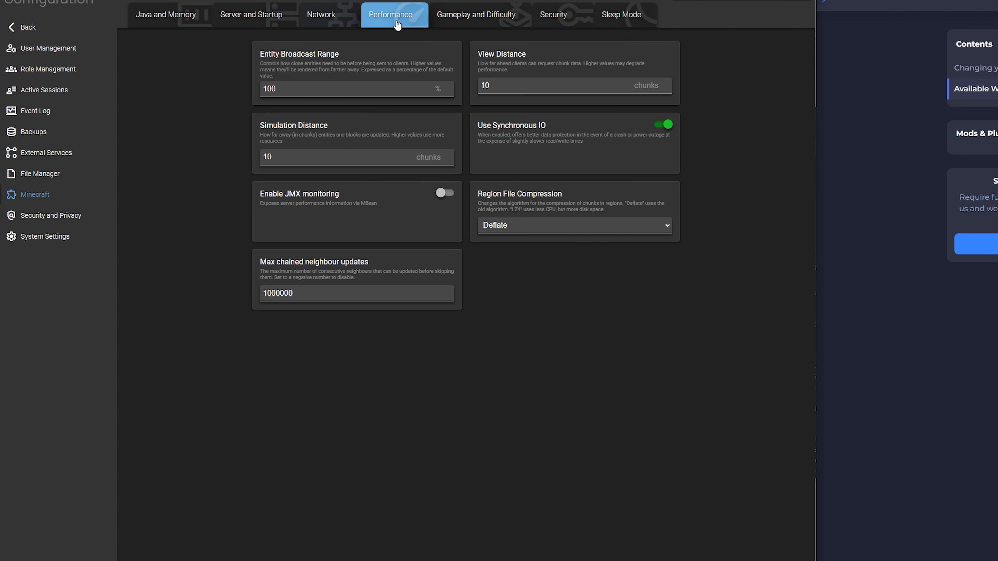
{"action": "left_click", "coordinate": [484, 21]}
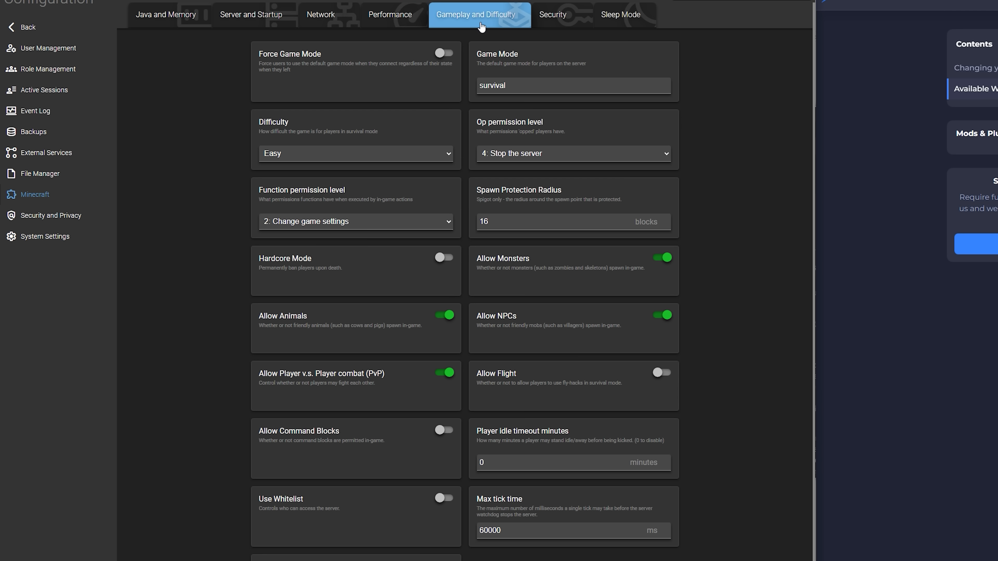
{"action": "left_click", "coordinate": [337, 151]}
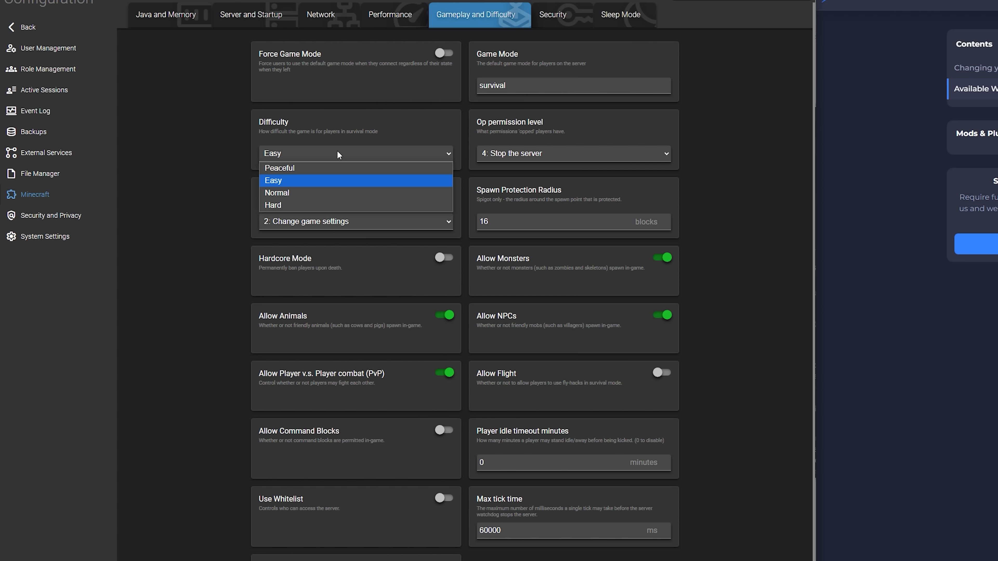
{"action": "left_click", "coordinate": [324, 205]}
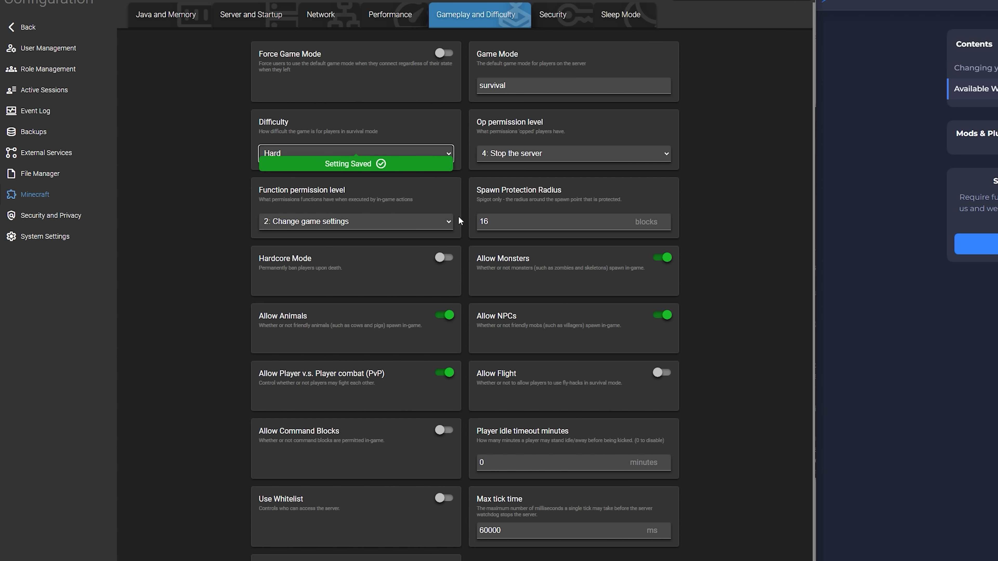
- Set the Spawn Protection Radius to 0 blocks
{"action": "left_click", "coordinate": [538, 218]}
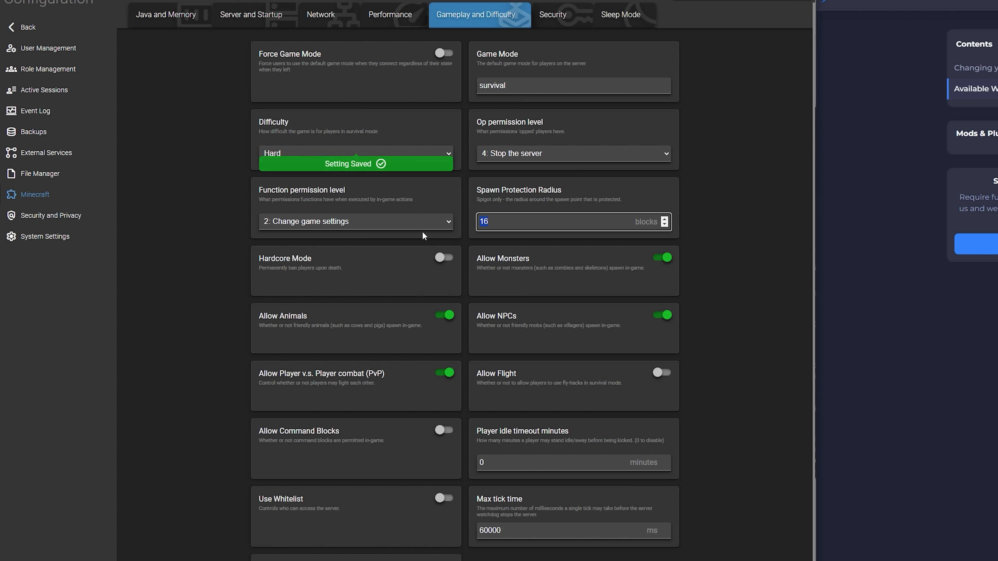
{"action": "type", "text": "0"}
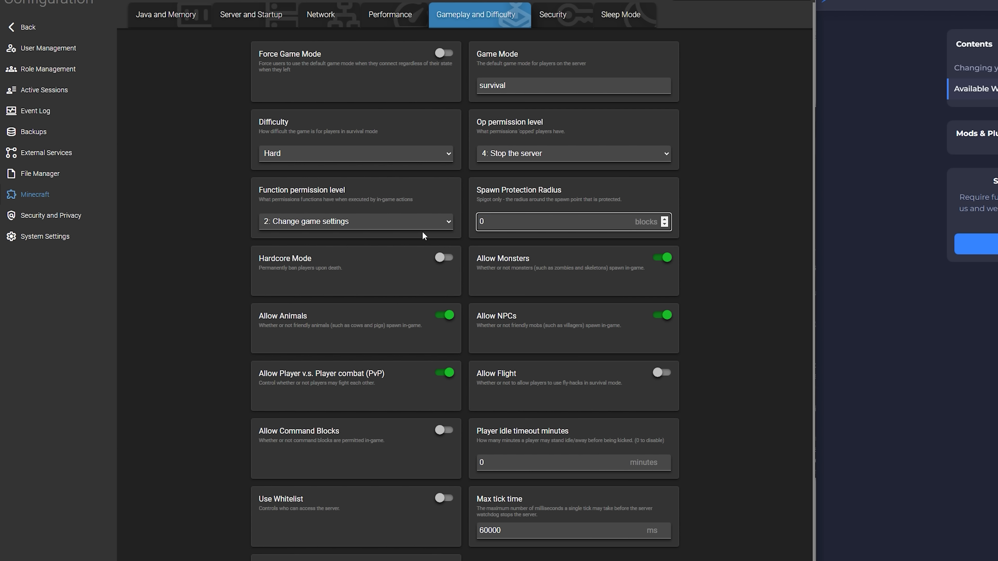
{"action": "left_click", "coordinate": [187, 226]}
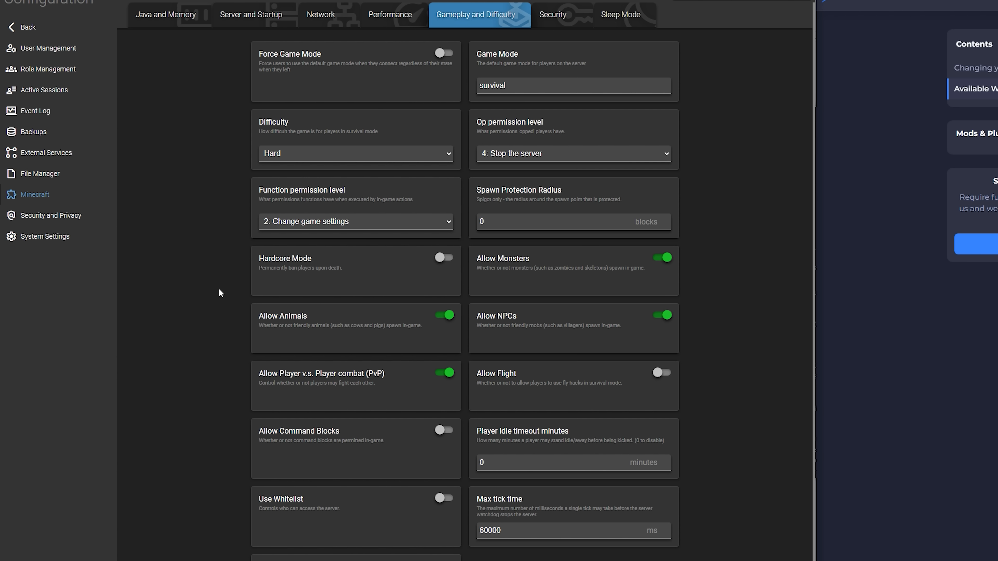
- Disable sleep mode for the Minecraft server
{"action": "left_click", "coordinate": [566, 16]}
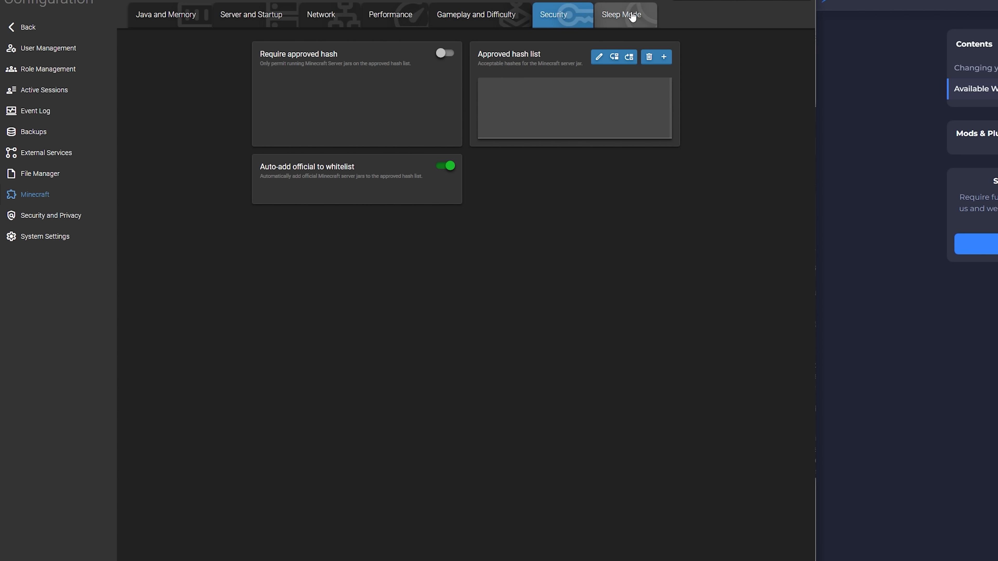
{"action": "left_click", "coordinate": [632, 16]}
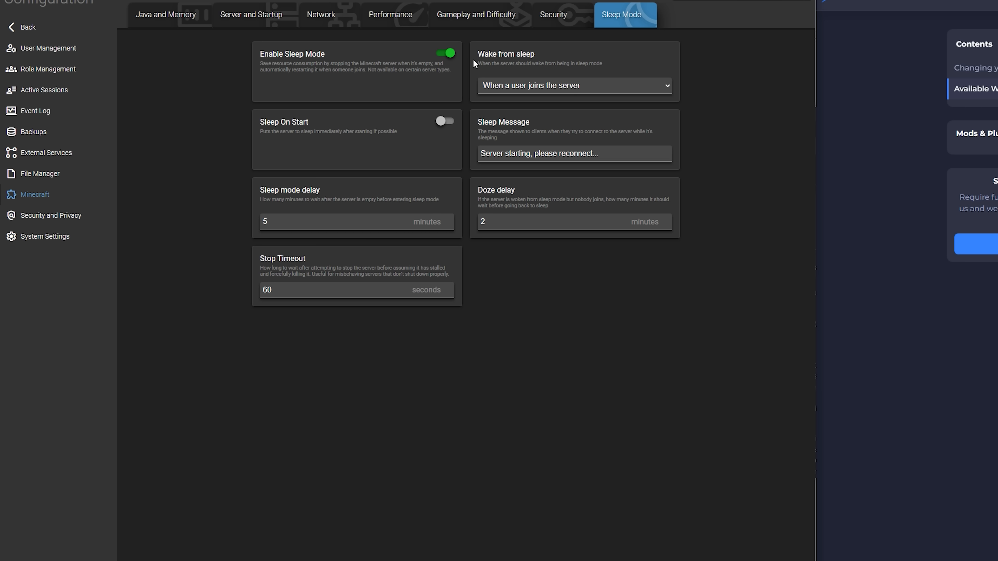
{"action": "left_click", "coordinate": [450, 53]}
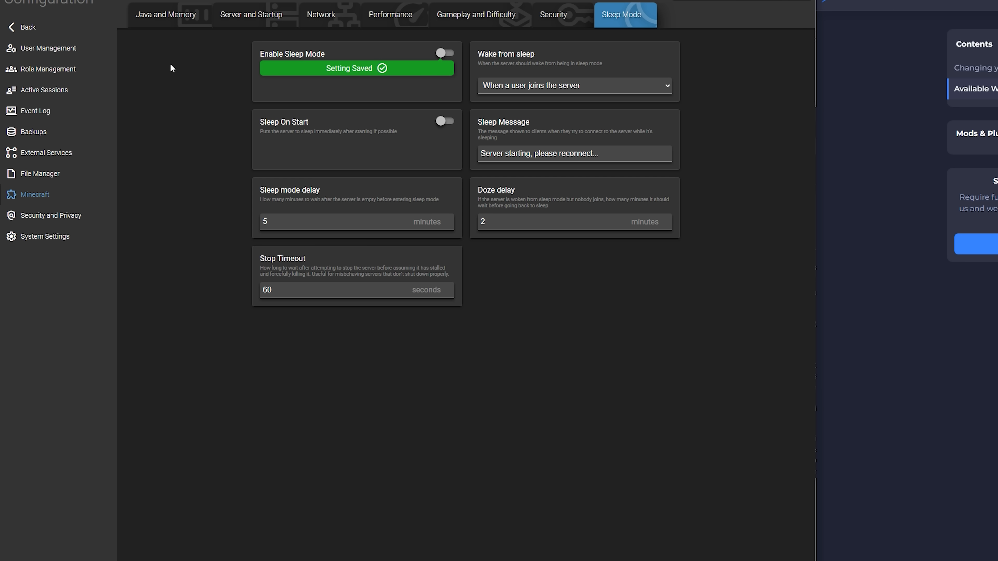
- Download the Forge server files for the selected version from the server and startup settings
{"action": "left_click", "coordinate": [166, 16]}
{"action": "left_click", "coordinate": [241, 15]}
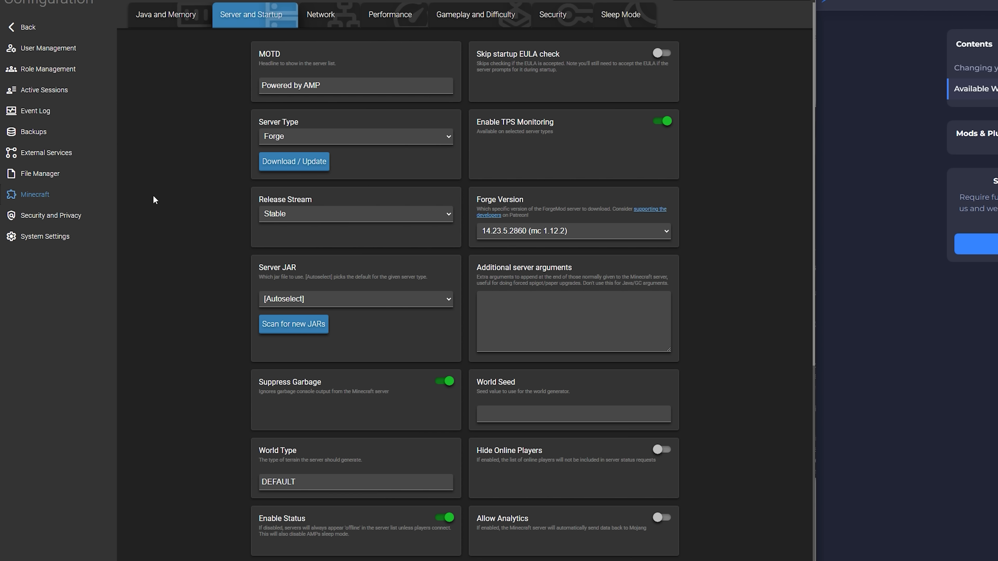
{"action": "left_click", "coordinate": [55, 182]}
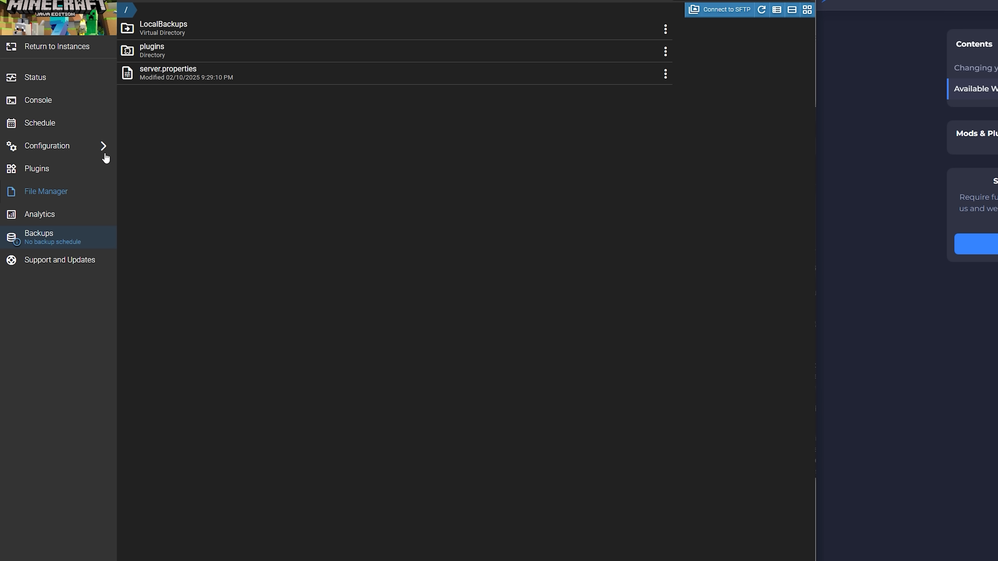
{"action": "left_click", "coordinate": [59, 146]}
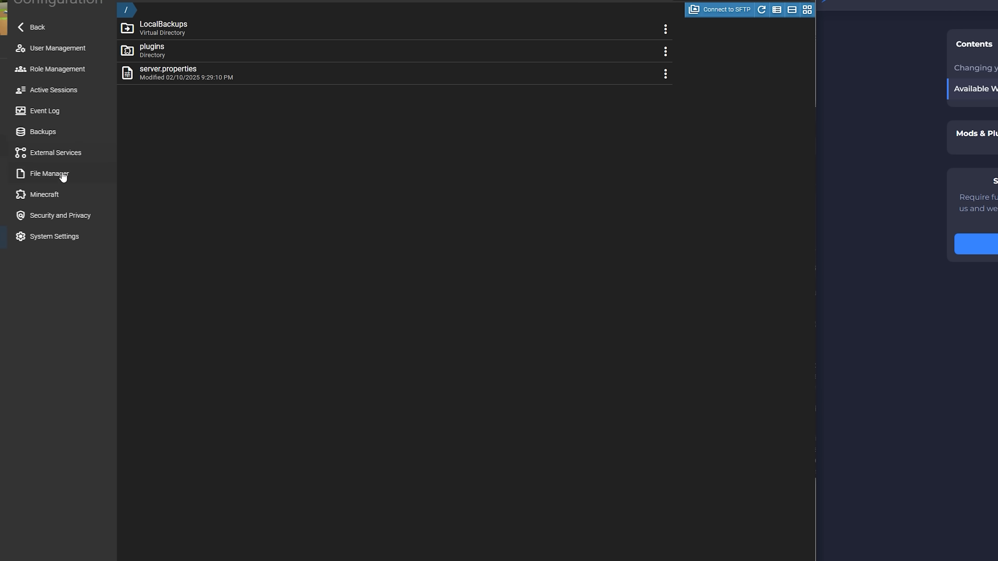
{"action": "left_click", "coordinate": [48, 195]}
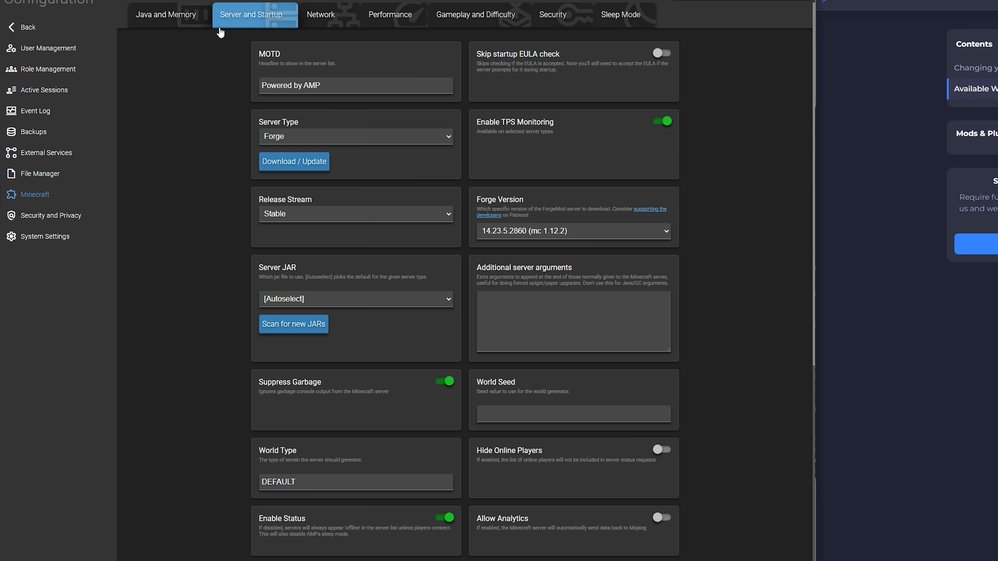
{"action": "left_click", "coordinate": [302, 170]}
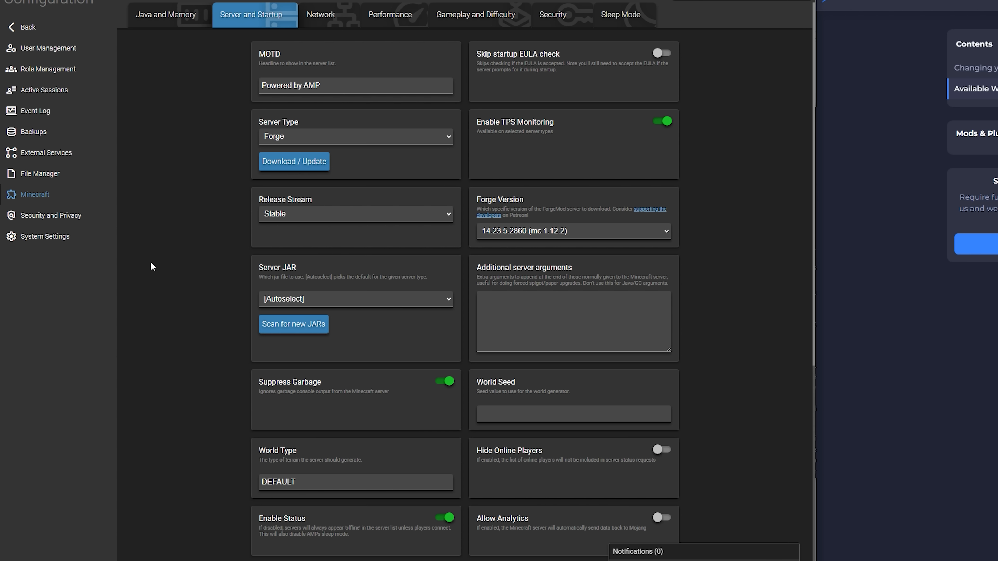
- Upload SkyFactory-4_Server_4_2_4.zip from the local folder to the instance's root directory and extract it there
{"action": "left_click", "coordinate": [4, 27]}
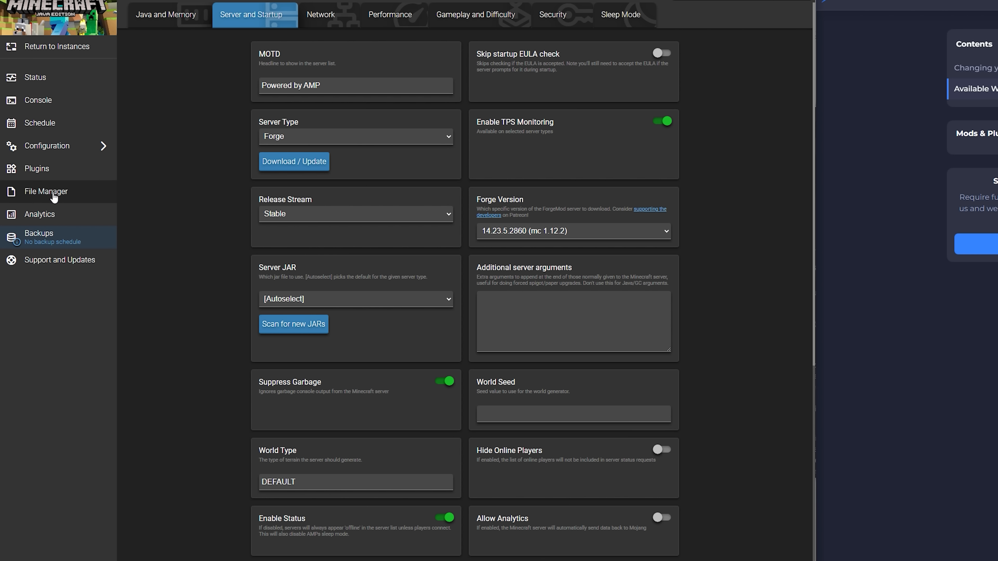
{"action": "left_click", "coordinate": [55, 196]}
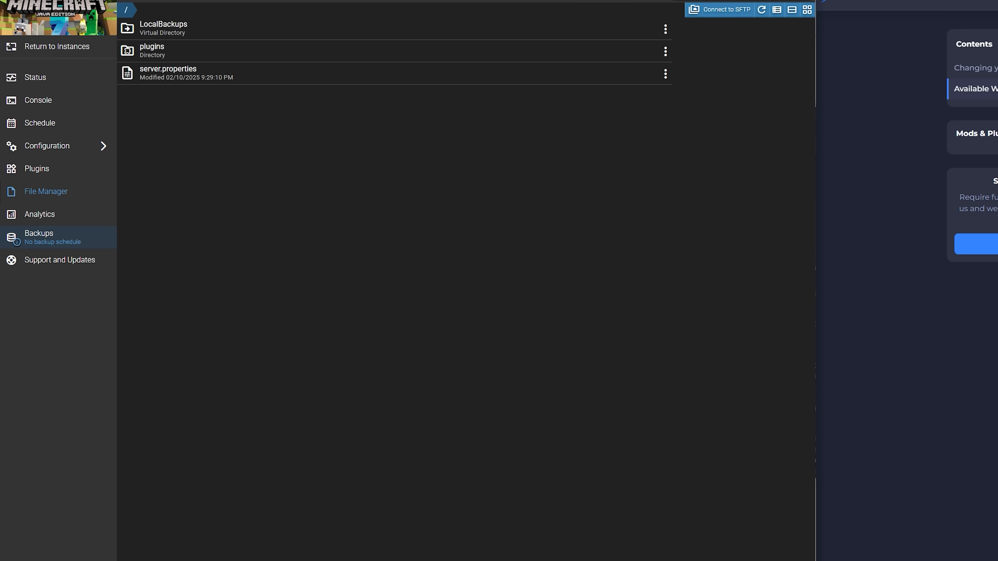
{"action": "mouse_move", "coordinate": [216, 560]}
{"action": "left_click", "coordinate": [57, 556]}
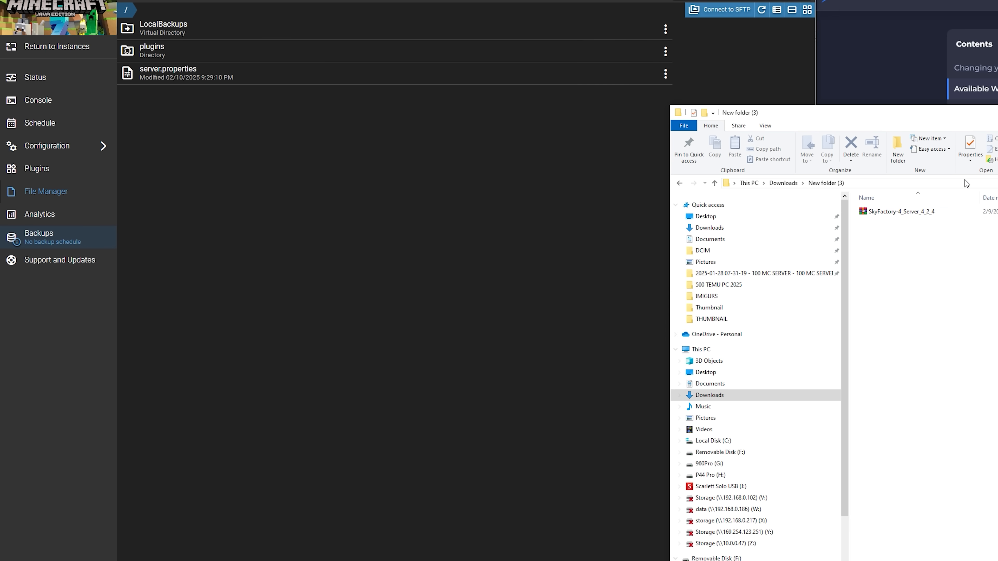
{"action": "left_click", "coordinate": [925, 215]}
{"action": "left_click_drag", "start_coordinate": [924, 215], "coordinate": [366, 293]}
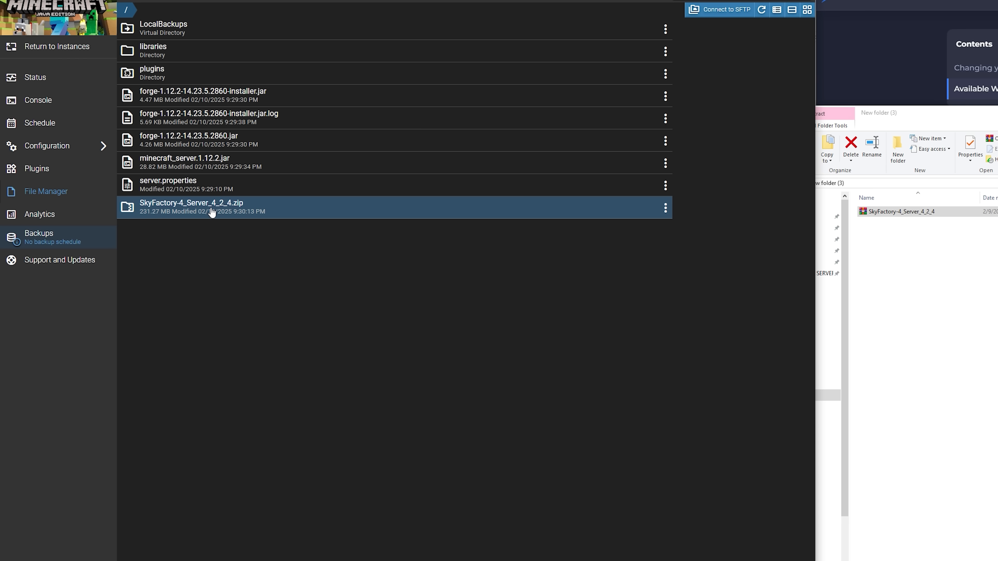
{"action": "right_click", "coordinate": [226, 211]}
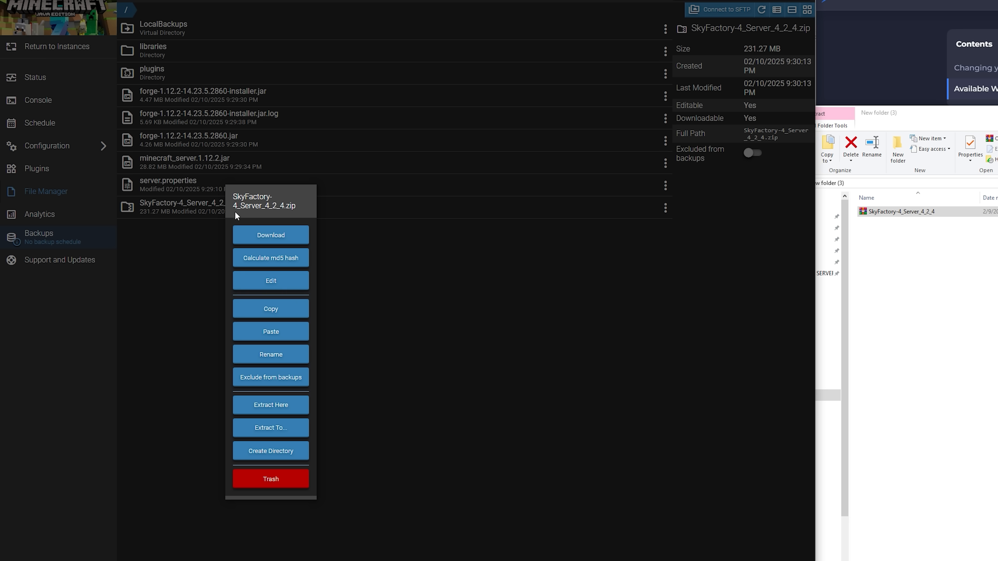
{"action": "left_click", "coordinate": [296, 409]}
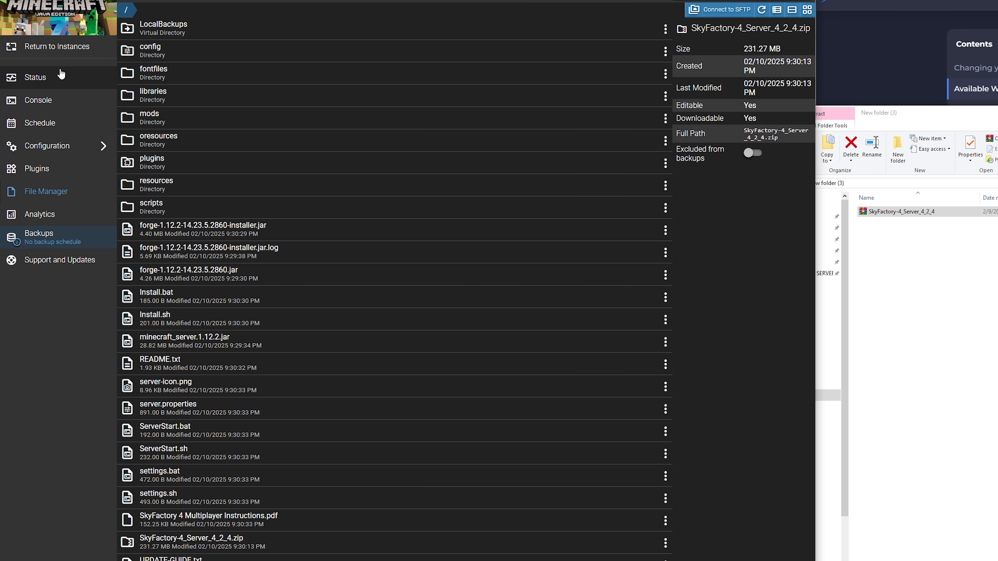
- Set the Server JAR to forge-1.12.2-14.23.5.2860.jar in the Minecraft configuration
{"action": "left_click", "coordinate": [69, 146]}
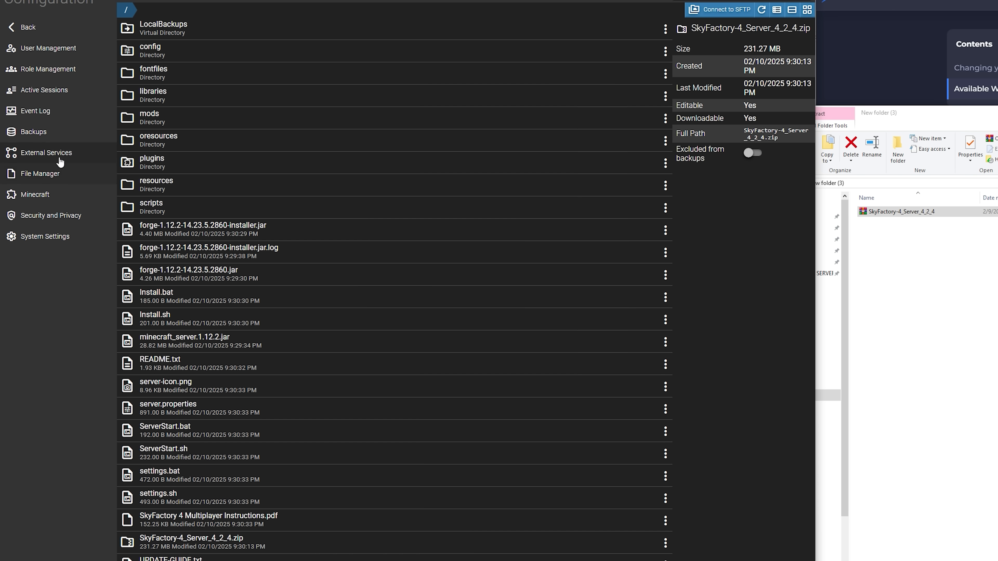
{"action": "left_click", "coordinate": [51, 198]}
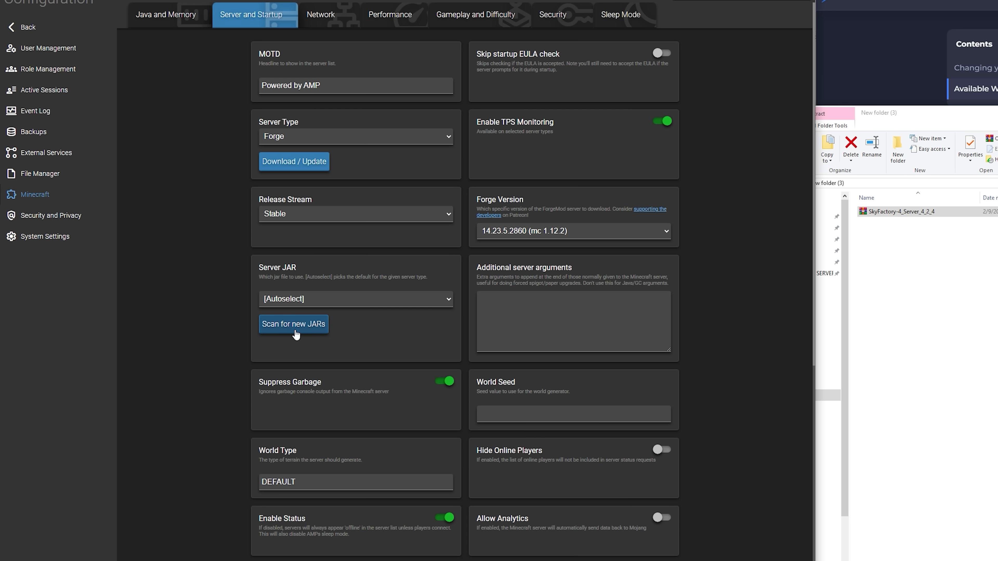
{"action": "left_click", "coordinate": [316, 304]}
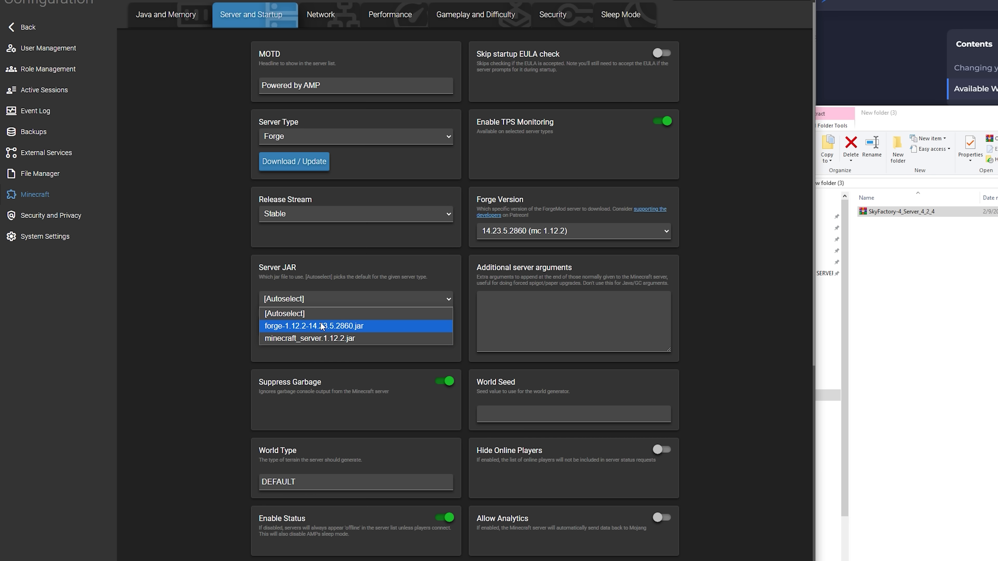
{"action": "left_click", "coordinate": [298, 326]}
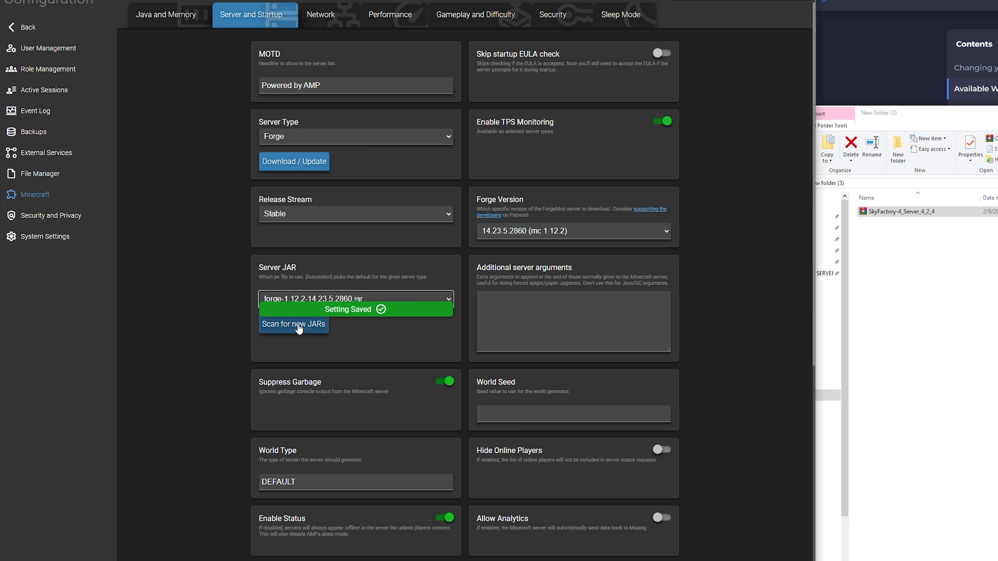
- Start the server, accepting the Minecraft EULA, and check its startup output in the console
{"action": "left_click", "coordinate": [40, 27]}
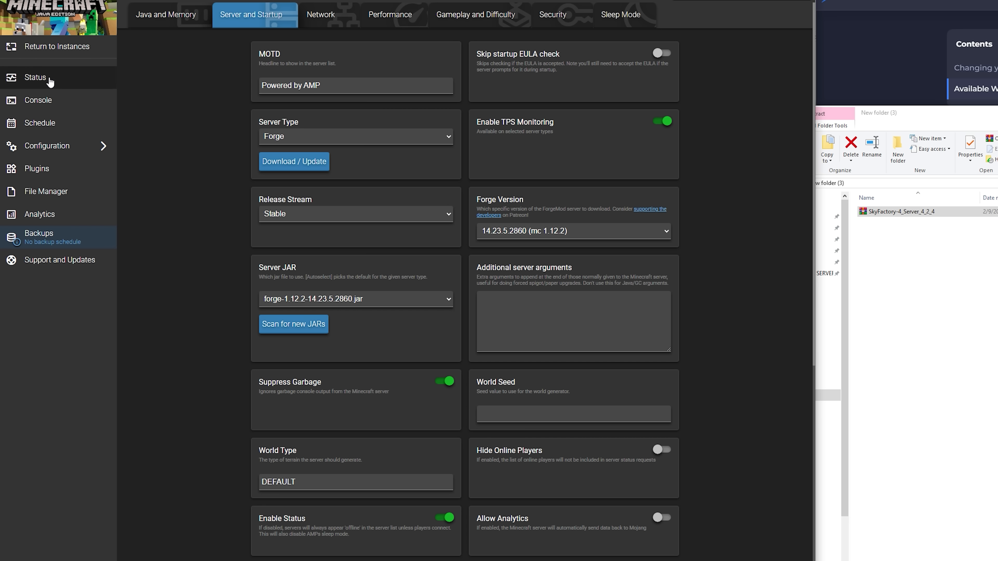
{"action": "left_click", "coordinate": [49, 77]}
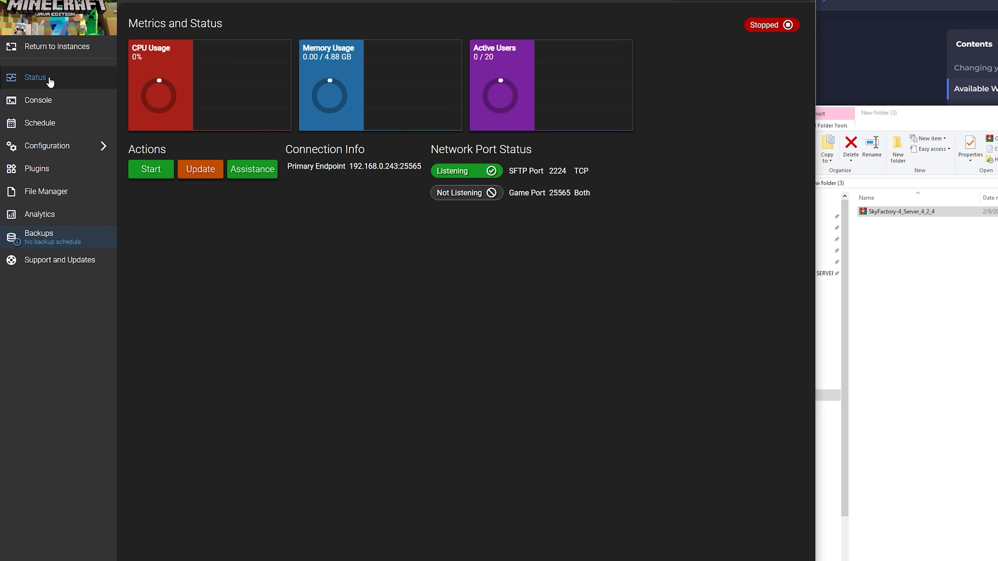
{"action": "left_click", "coordinate": [159, 178]}
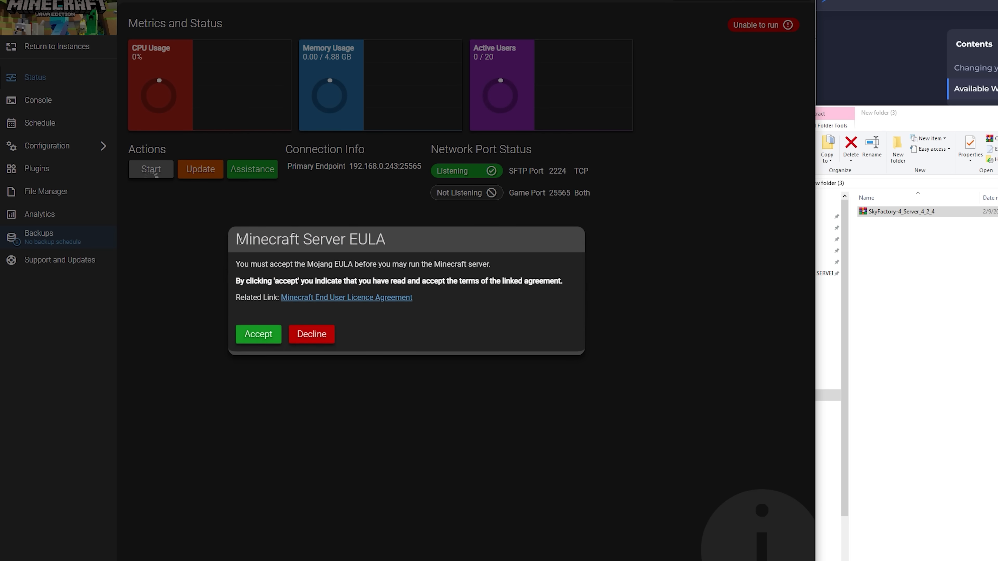
{"action": "left_click", "coordinate": [271, 339]}
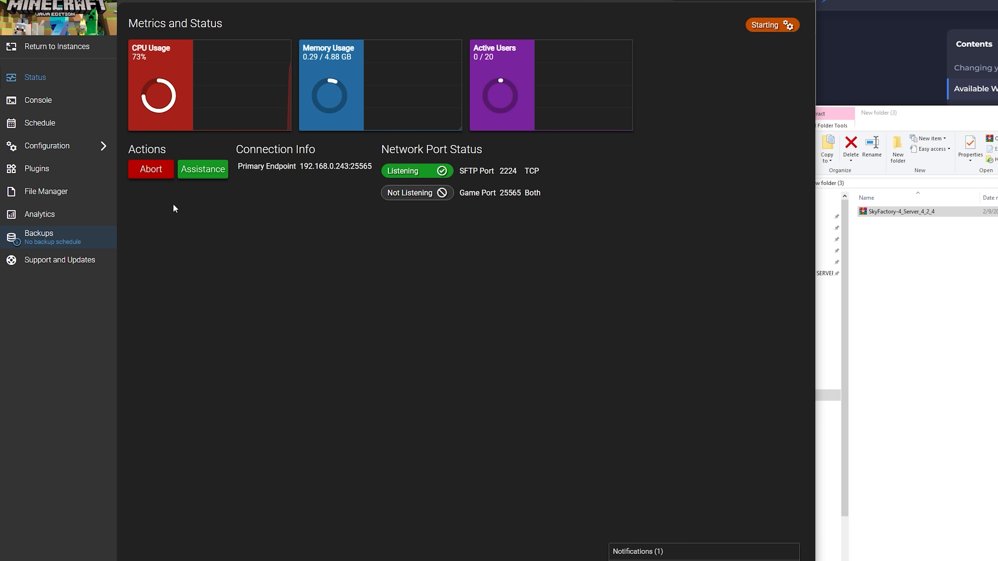
{"action": "left_click", "coordinate": [49, 108]}
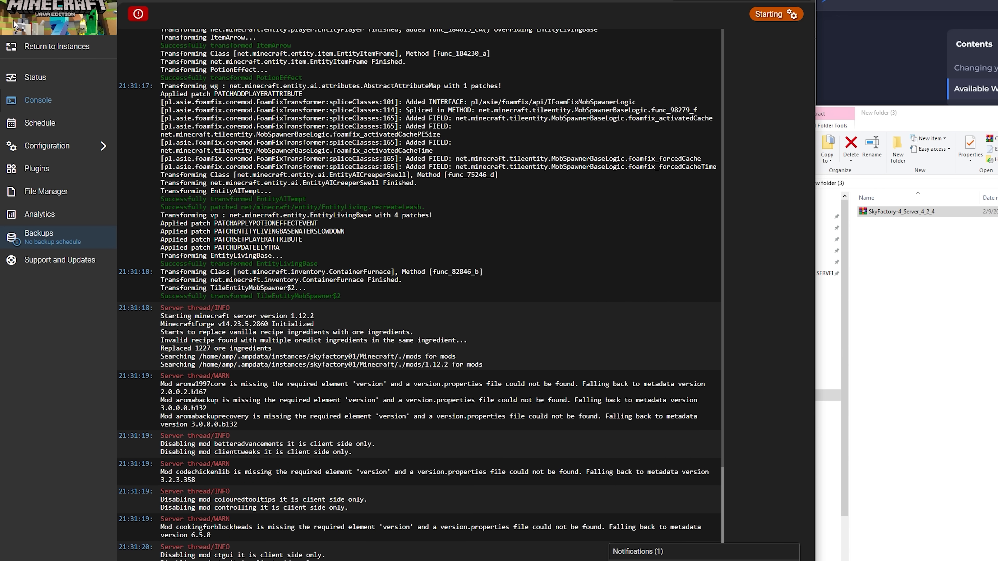
{"action": "left_click", "coordinate": [81, 78]}
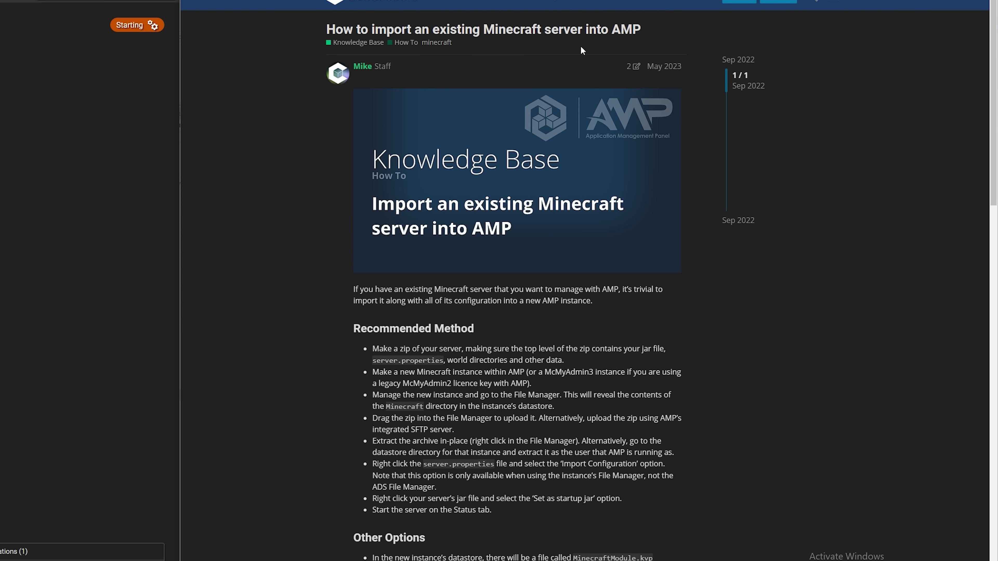
- Read the AMP guide on importing an existing Minecraft server, covering the recommended method and the section on adding modded servers
{"action": "scroll", "coordinate": [236, 232], "scroll_direction": "down", "scroll_amount": 2}
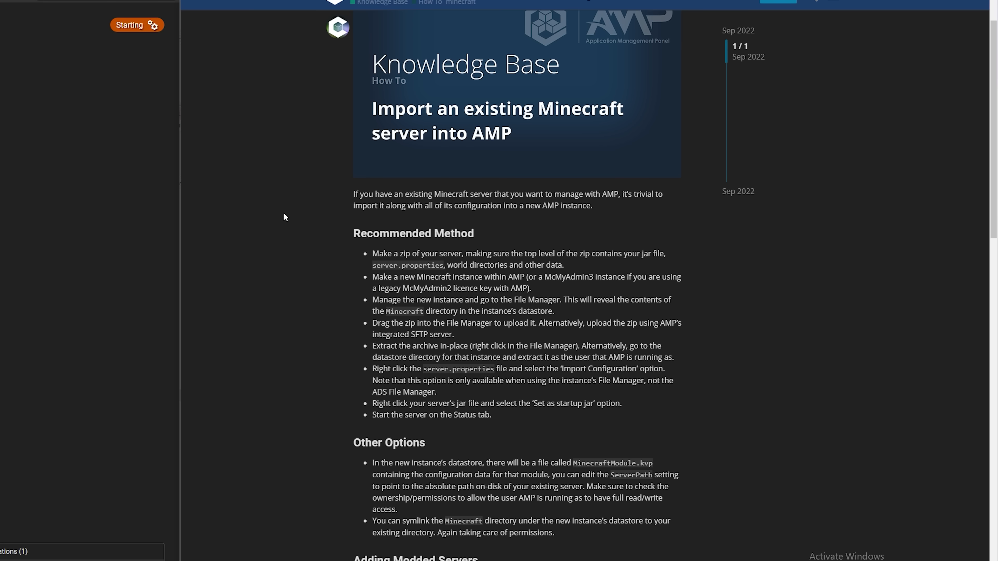
{"action": "left_click_drag", "start_coordinate": [380, 274], "coordinate": [430, 270]}
{"action": "left_click", "coordinate": [365, 268]}
{"action": "scroll", "coordinate": [384, 285], "scroll_direction": "down", "scroll_amount": 6}
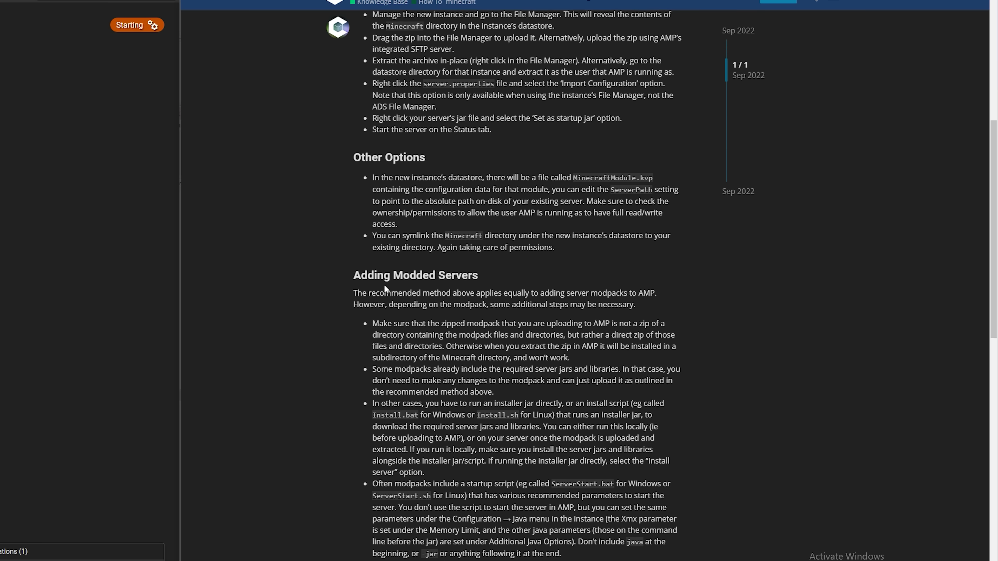
- Highlight and review the guide's Adding Modded Servers instructions, down to the note about client and server versions of modpacks
{"action": "scroll", "coordinate": [416, 260], "scroll_direction": "down", "scroll_amount": 3}
{"action": "left_click_drag", "start_coordinate": [294, 131], "coordinate": [647, 500]}
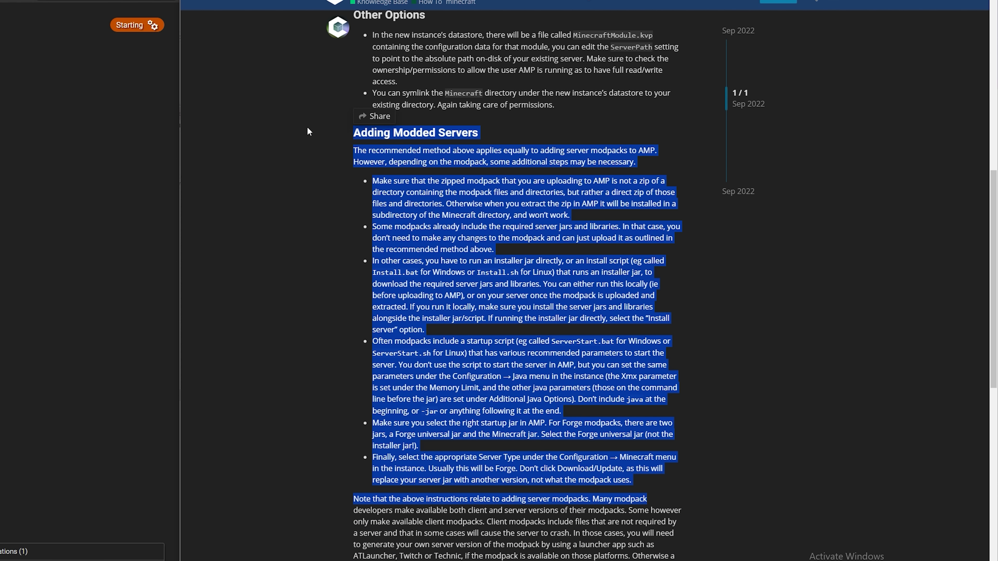
{"action": "left_click", "coordinate": [334, 125]}
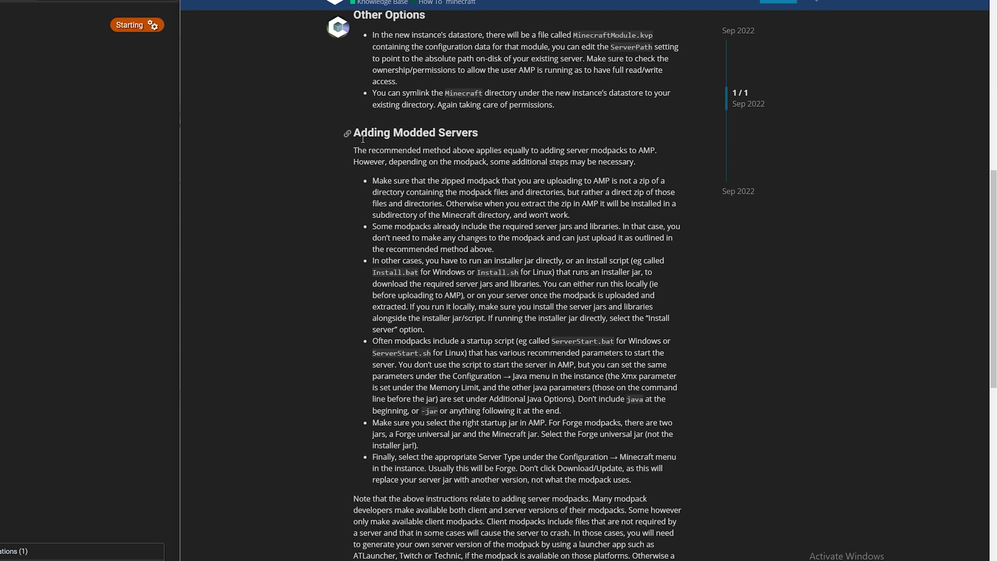
{"action": "left_click_drag", "start_coordinate": [358, 132], "coordinate": [613, 555]}
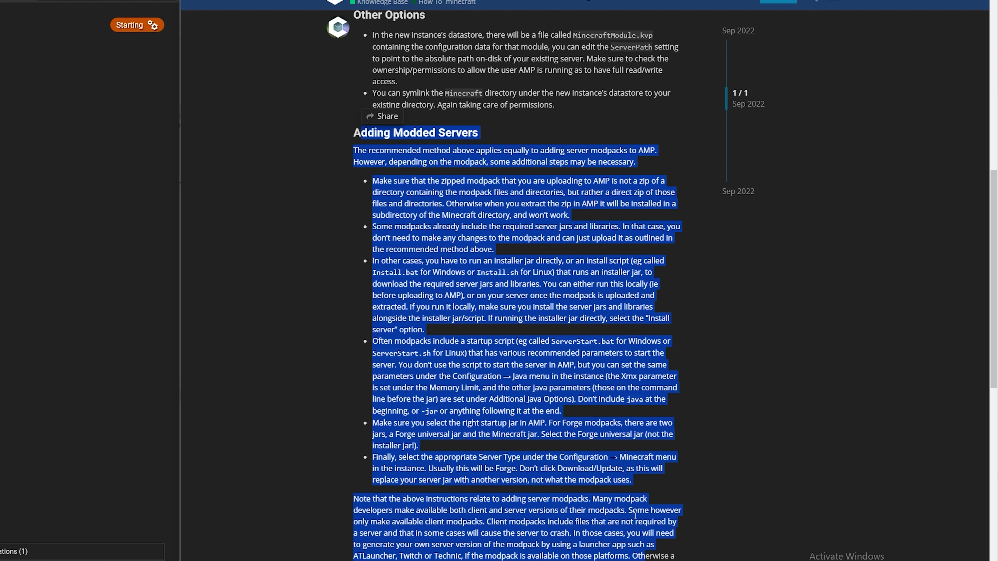
{"action": "scroll", "coordinate": [579, 476], "scroll_direction": "up", "scroll_amount": 5}
{"action": "scroll", "coordinate": [553, 441], "scroll_direction": "down", "scroll_amount": 2}
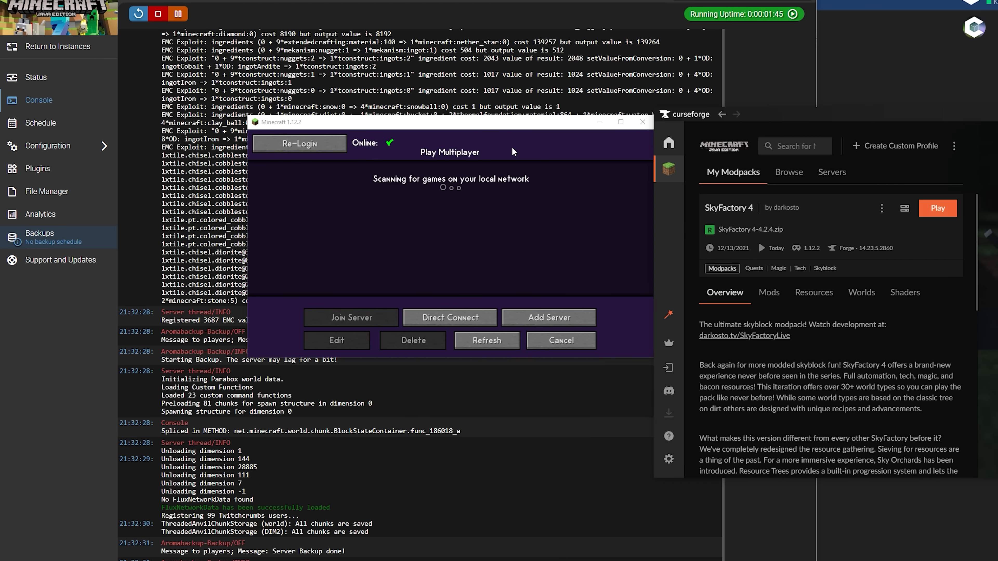
- Join the running server from the SkyFactory 4 Minecraft client through a direct connection to 192.168.0.243:25565
{"action": "left_click", "coordinate": [450, 321]}
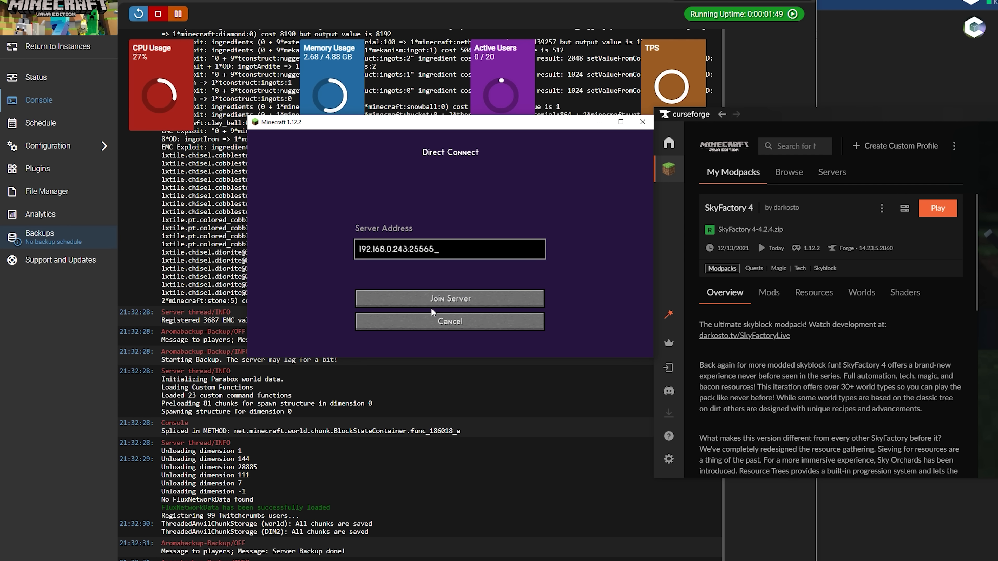
{"action": "left_click", "coordinate": [439, 301]}
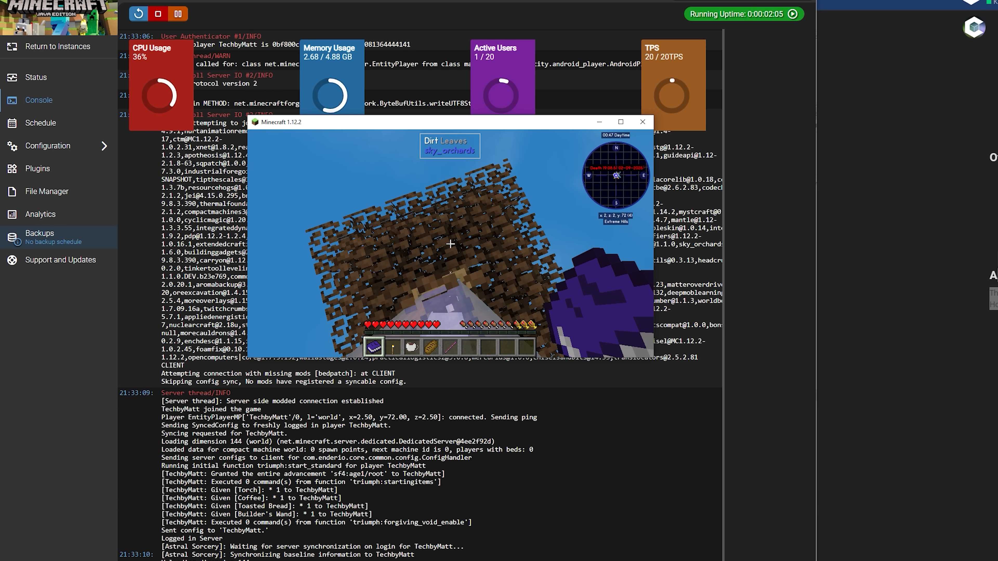
- Test gameplay on the server by moving around the spawn tree and breaking its dirt leaves and a dirt log
{"action": "left_click", "coordinate": [451, 244]}
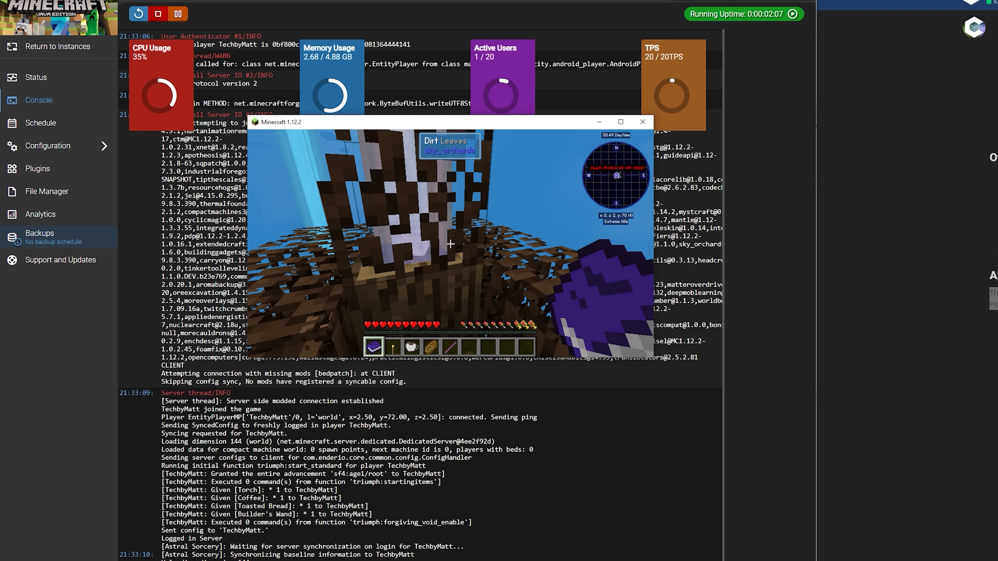
{"action": "left_click", "coordinate": [451, 244]}
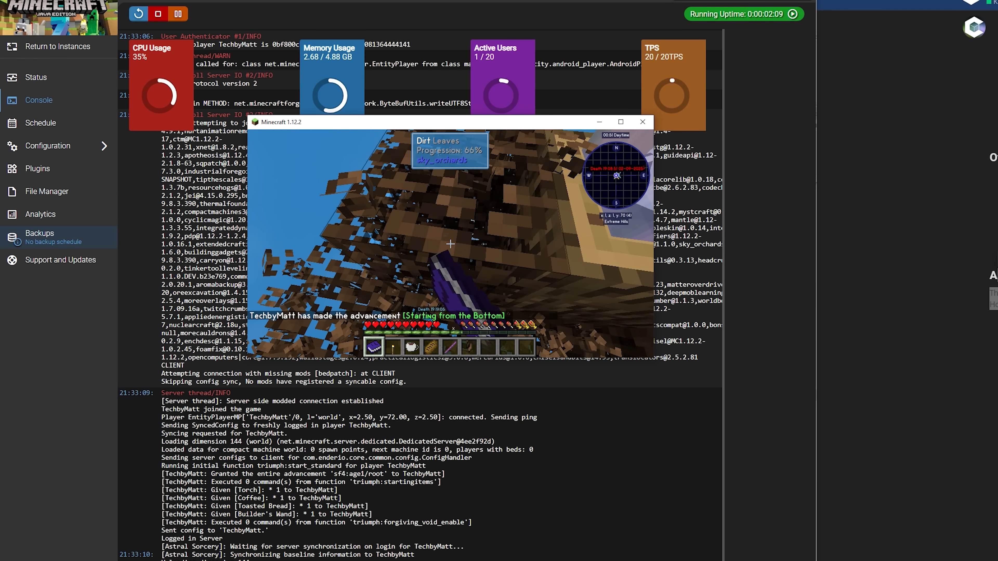
{"action": "left_click", "coordinate": [450, 244]}
{"action": "left_click", "coordinate": [451, 243]}
{"action": "key", "text": "w"}
{"action": "key", "text": "w"}
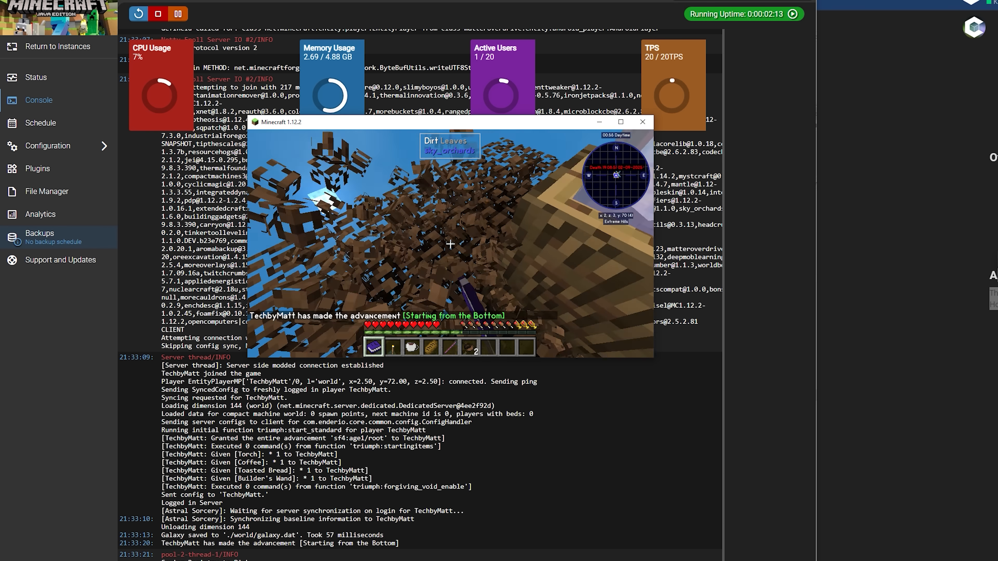
{"action": "left_click", "coordinate": [450, 244]}
{"action": "left_click", "coordinate": [451, 244]}
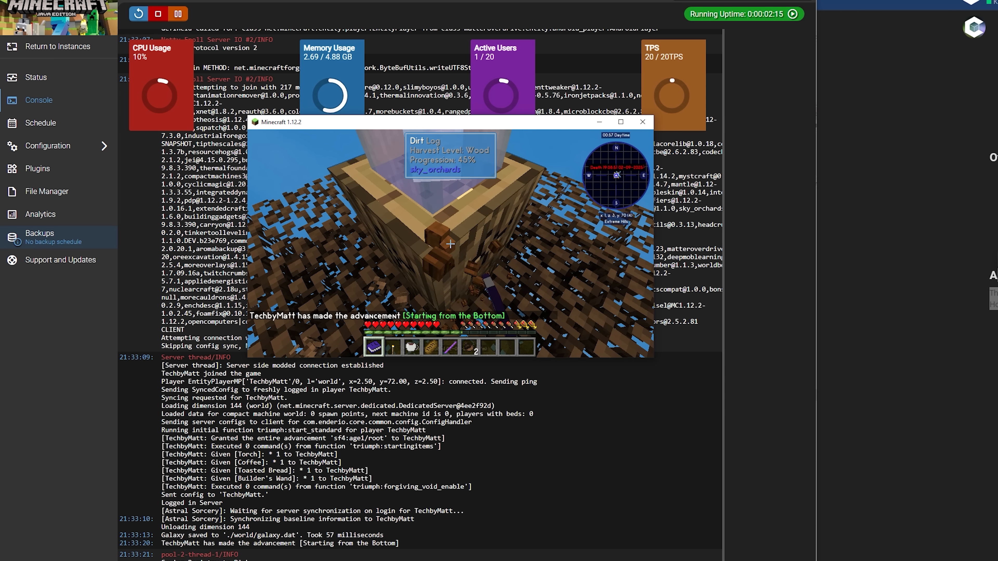
{"action": "left_click", "coordinate": [451, 244]}
{"action": "left_click", "coordinate": [450, 244]}
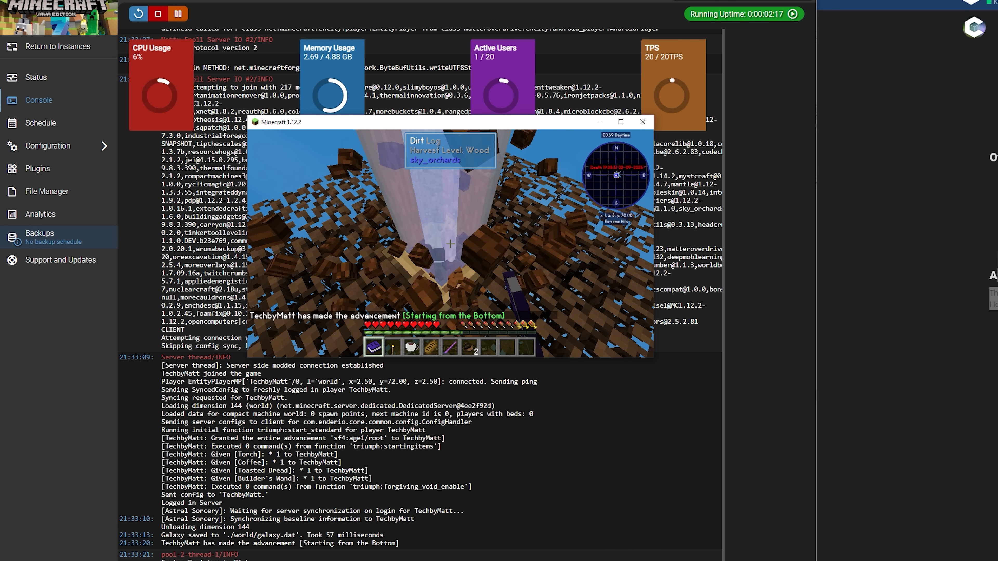
{"action": "left_click", "coordinate": [450, 244]}
{"action": "key", "text": "w"}
{"action": "left_click", "coordinate": [450, 244]}
{"action": "key", "text": "w"}
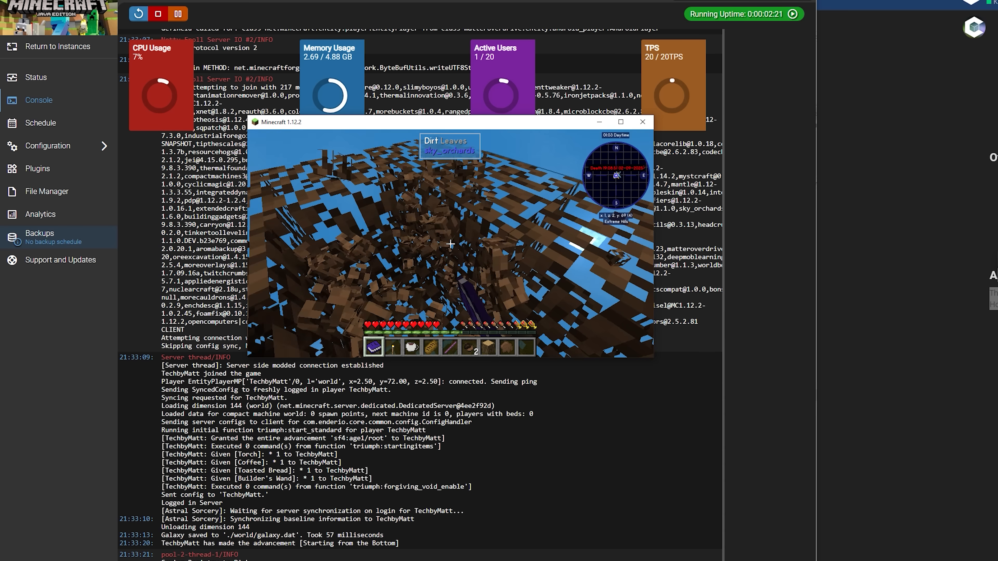
{"action": "left_click", "coordinate": [451, 244]}
{"action": "key", "text": "w"}
{"action": "left_click", "coordinate": [450, 244]}
{"action": "key", "text": "w"}
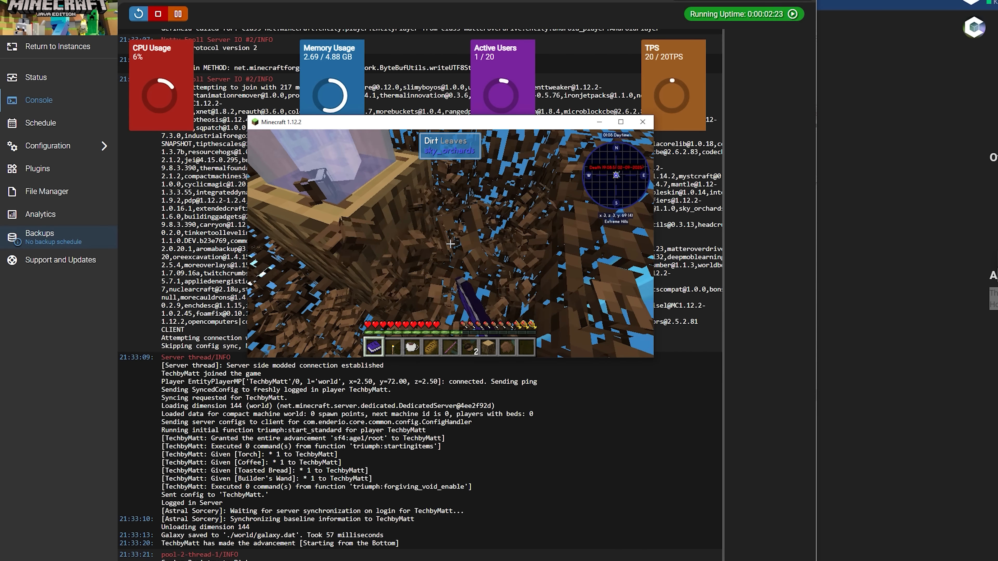